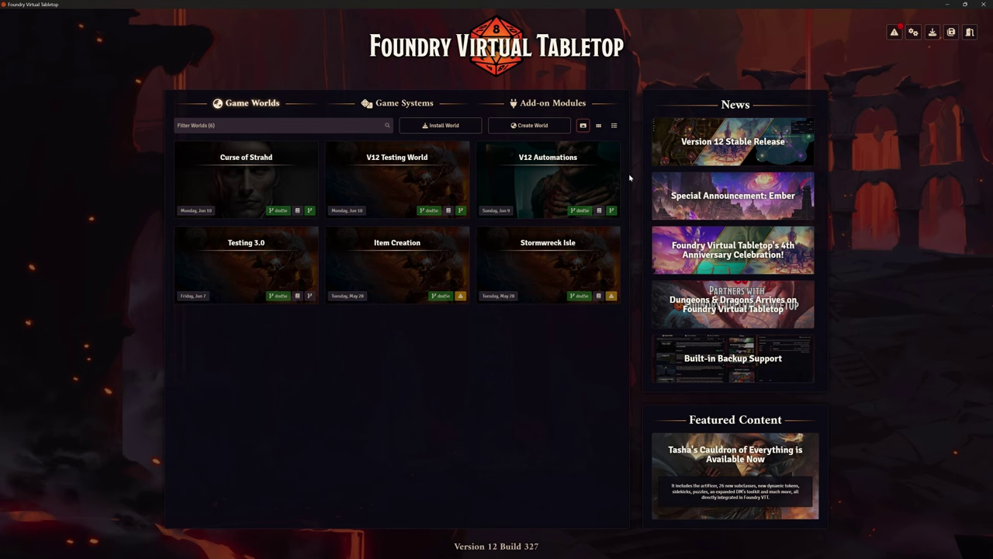
Browse the list of installed add-on modules.
{"action": "left_click", "coordinate": [545, 106]}
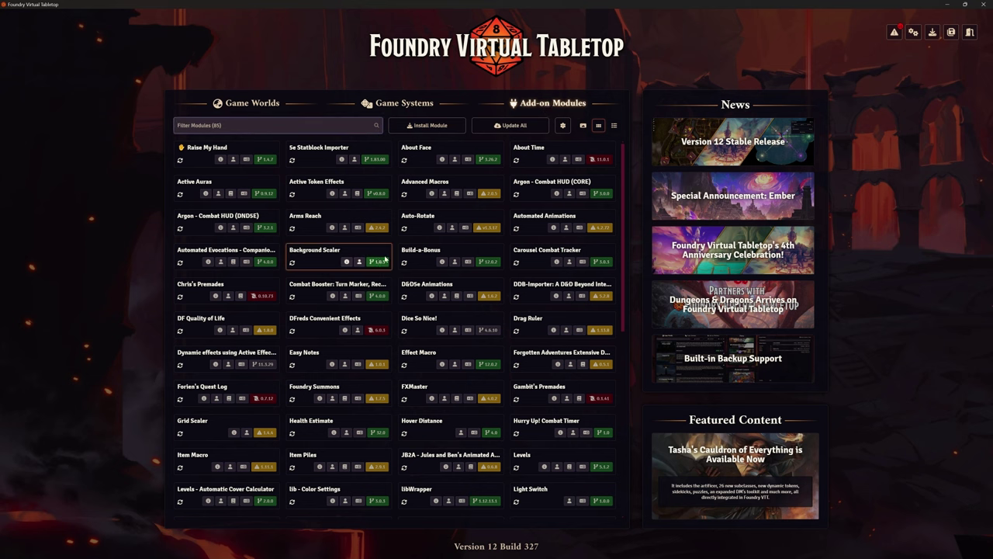
{"action": "mouse_move", "coordinate": [452, 250]}
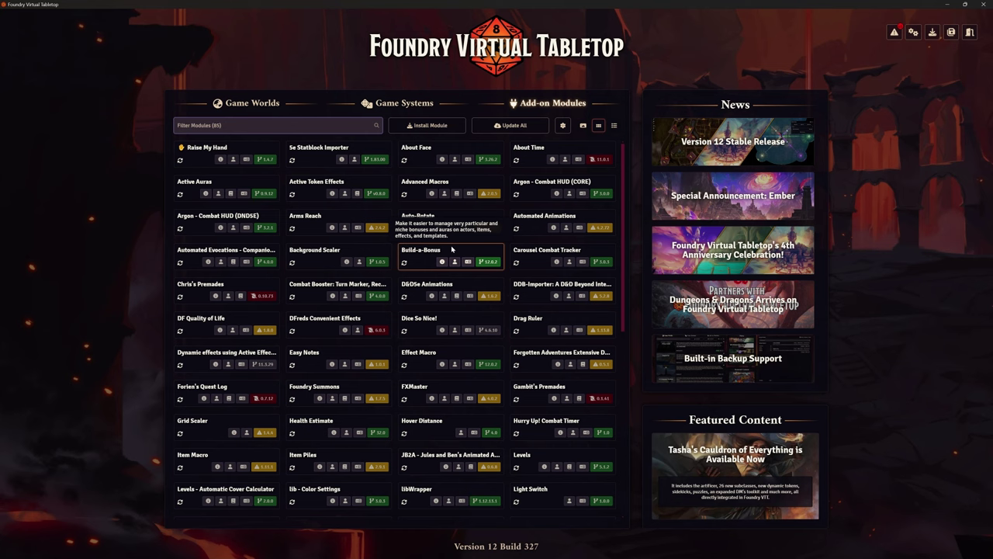
{"action": "mouse_move", "coordinate": [442, 328]}
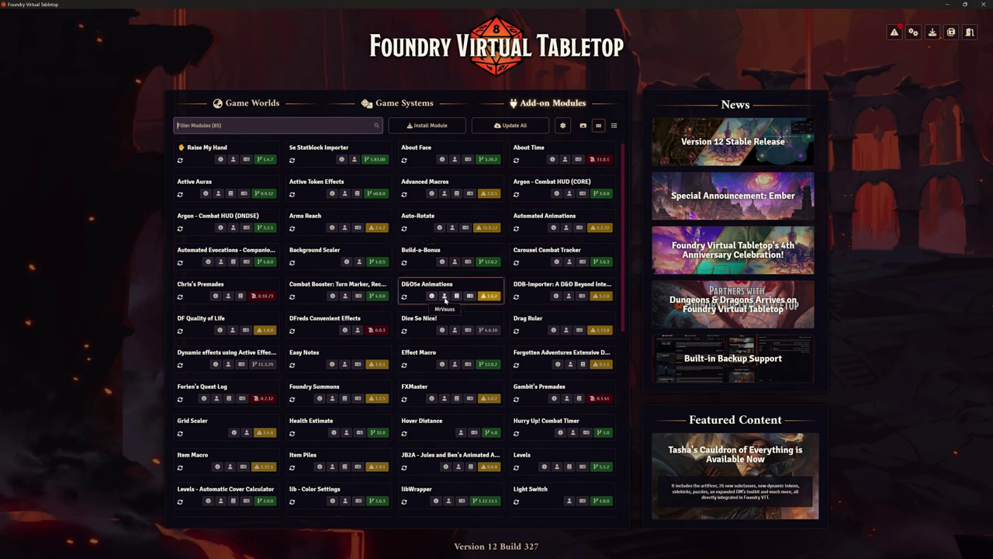
{"action": "mouse_move", "coordinate": [438, 286]}
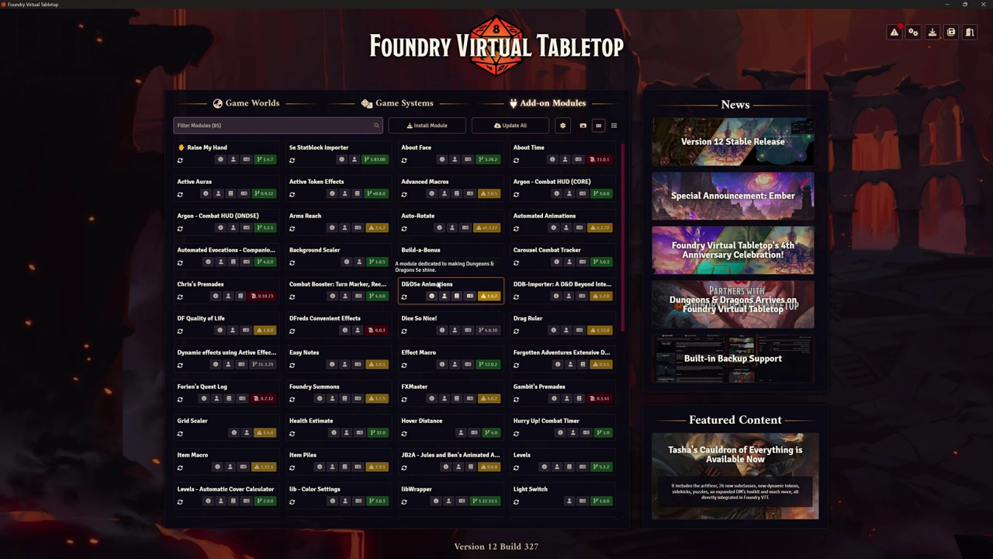
{"action": "scroll", "coordinate": [438, 286], "scroll_direction": "down", "scroll_amount": 3}
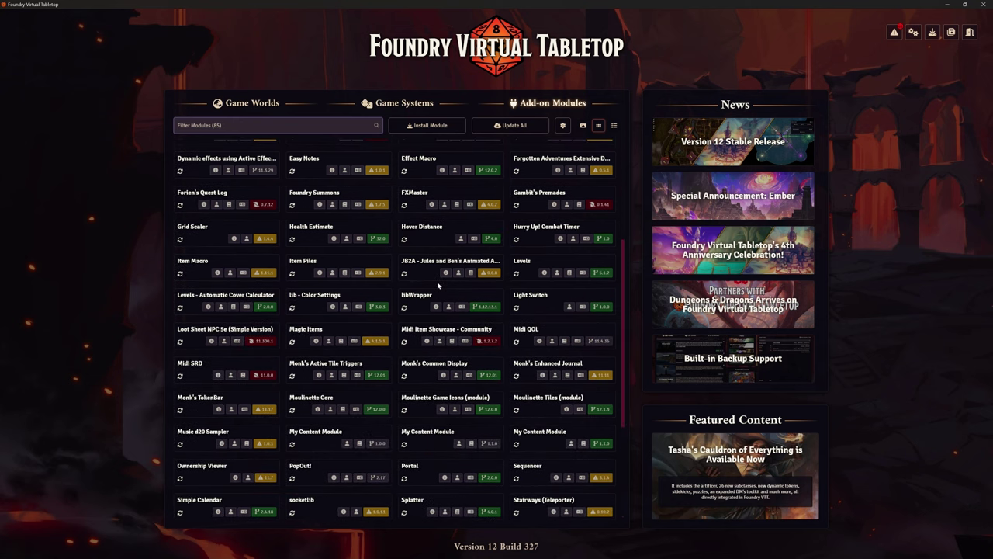
{"action": "mouse_move", "coordinate": [375, 329]}
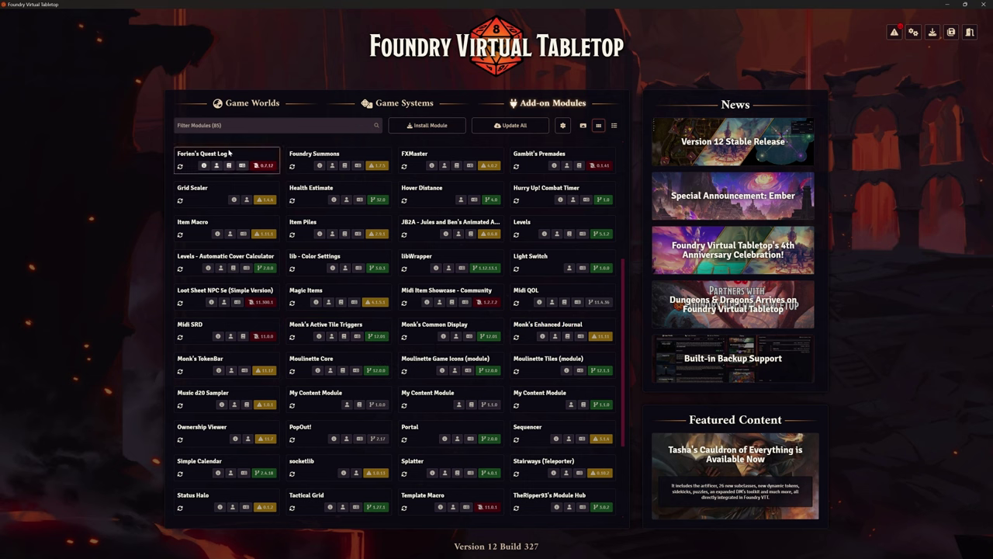
Return to the game worlds list and launch the Curse of Strahd world.
{"action": "left_click", "coordinate": [250, 105]}
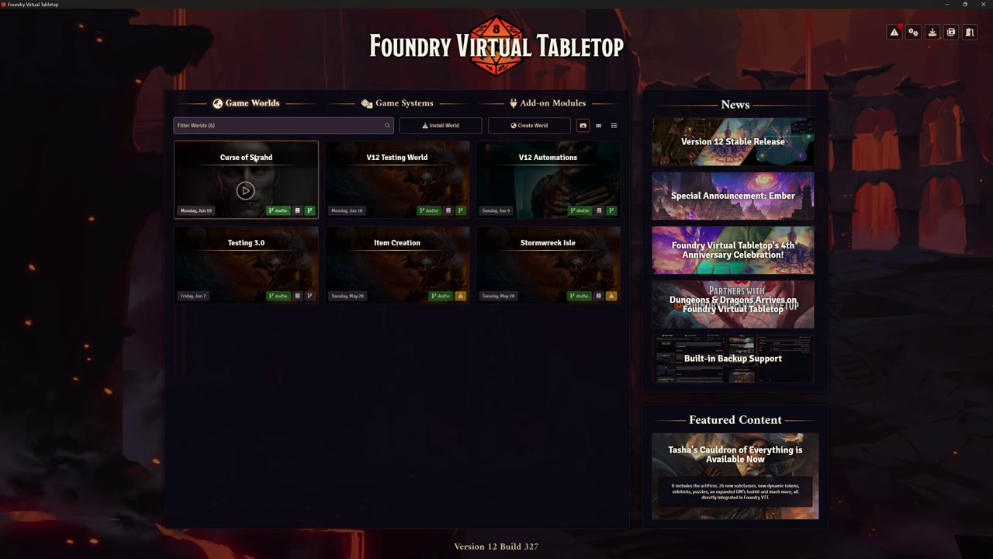
{"action": "mouse_move", "coordinate": [243, 190]}
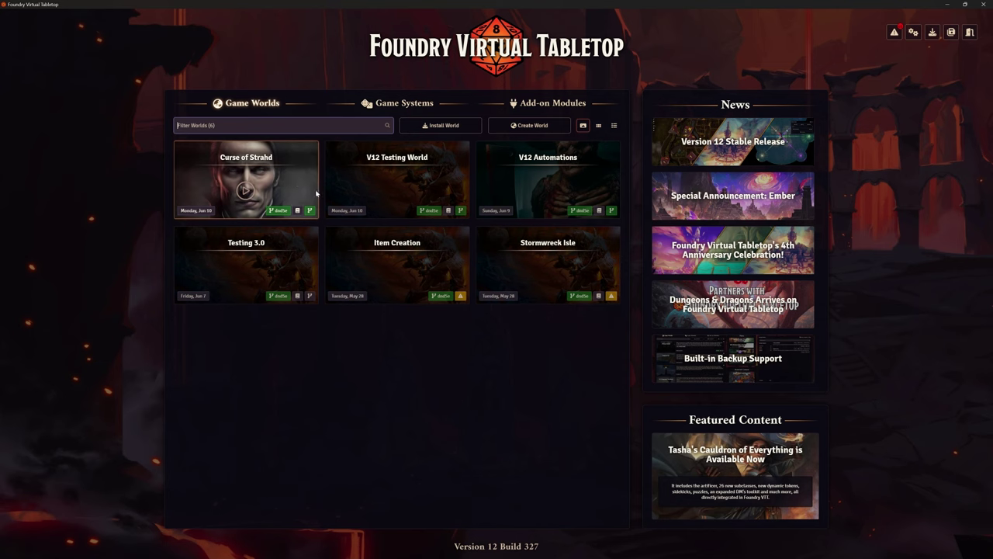
{"action": "left_click", "coordinate": [245, 191]}
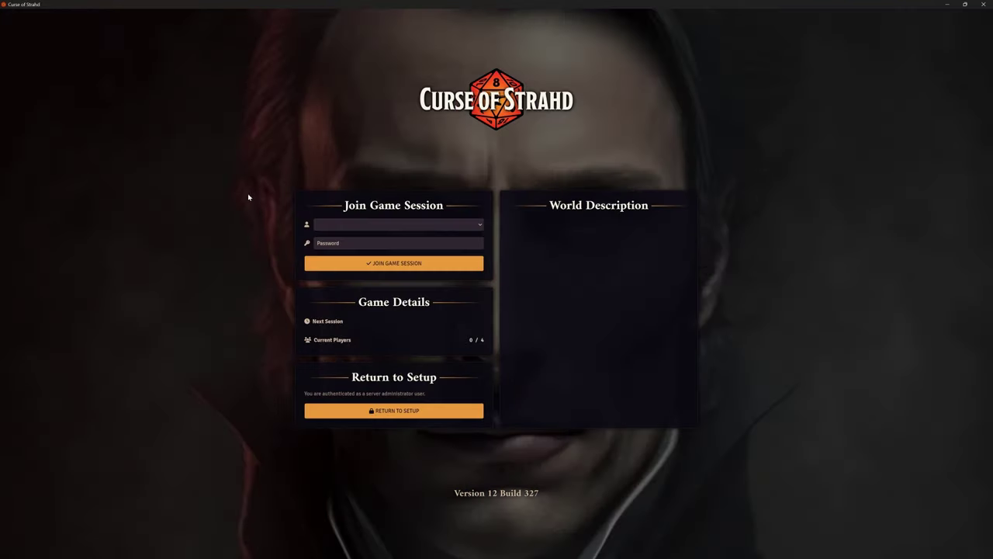
Join the Curse of Strahd game session as the Gamemaster user.
{"action": "left_click", "coordinate": [369, 225]}
{"action": "left_click", "coordinate": [361, 238]}
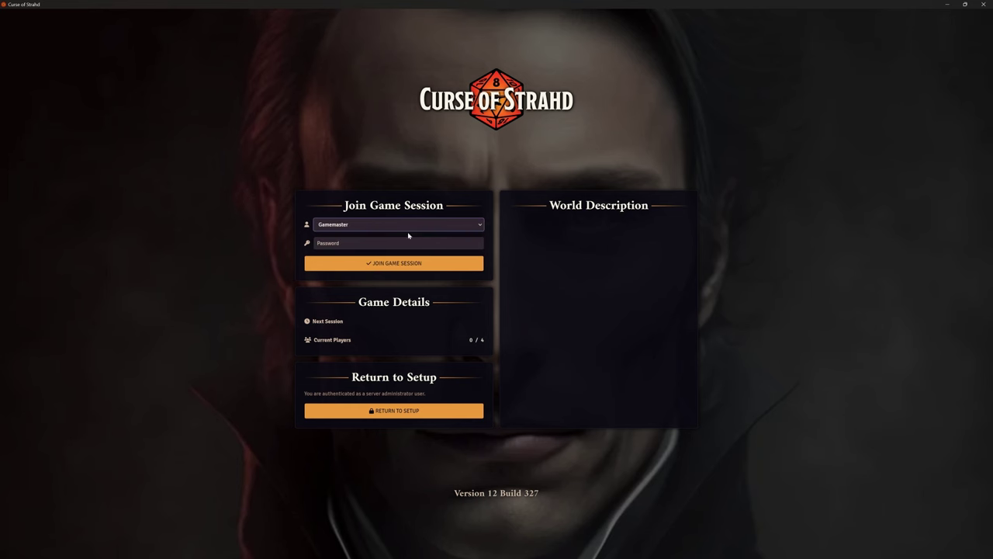
{"action": "left_click", "coordinate": [404, 264]}
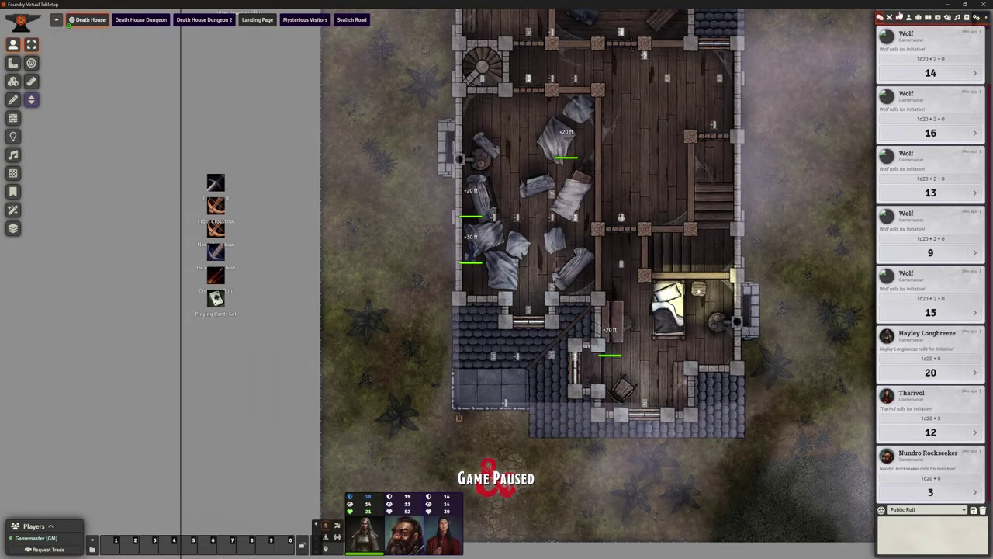
Activate the Landing Page scene from the Scenes directory.
{"action": "left_click", "coordinate": [899, 17]}
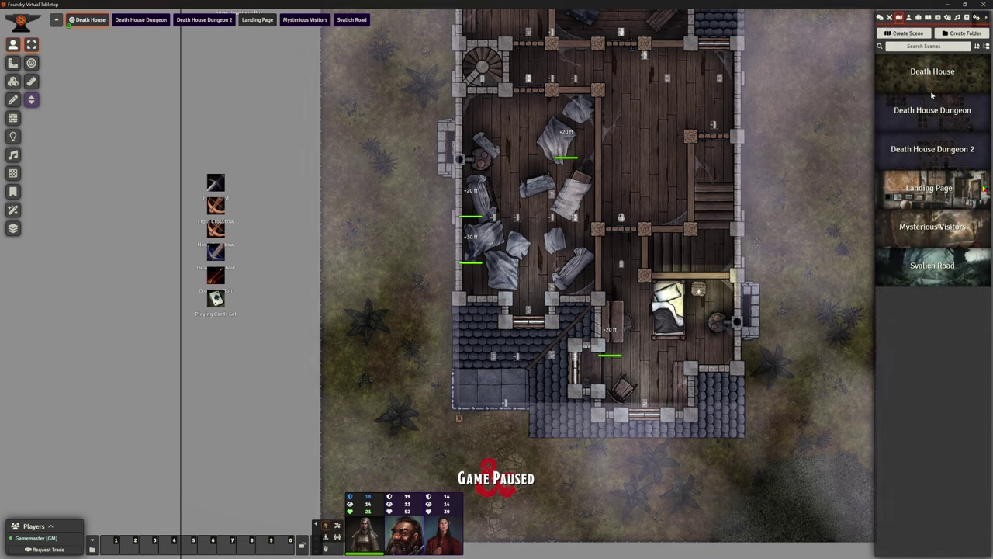
{"action": "right_click", "coordinate": [928, 192]}
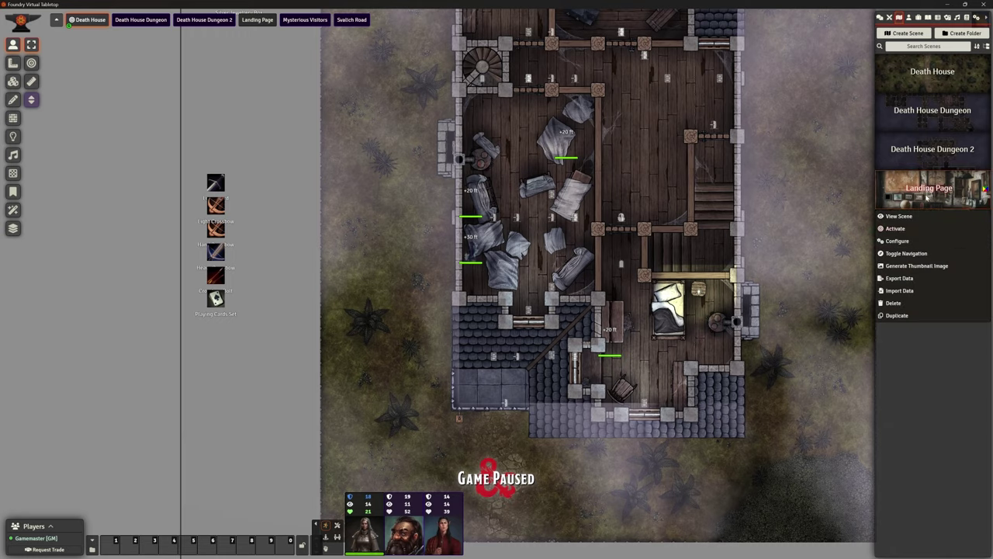
{"action": "left_click", "coordinate": [904, 228]}
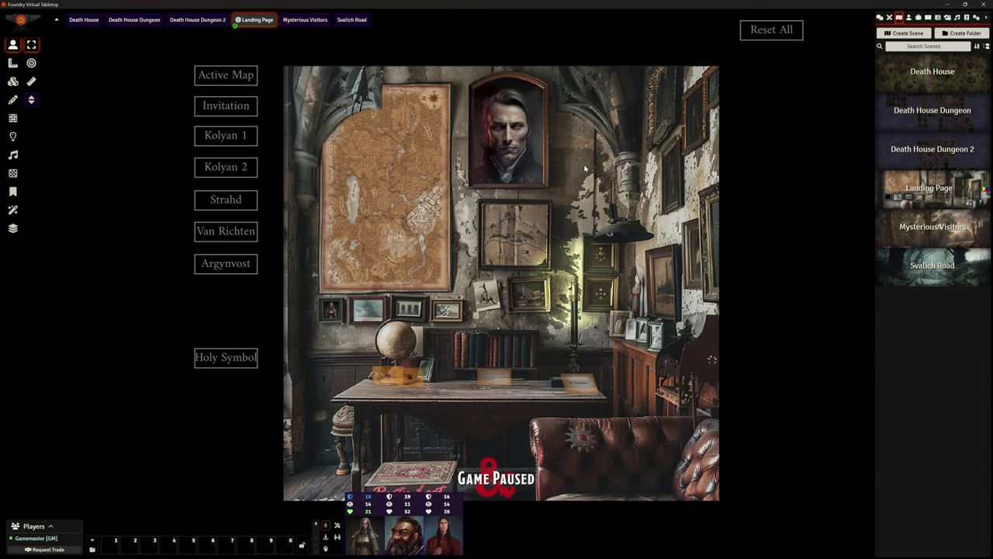
View the Map of Barovia and test the Invitation trigger by reading its letter.
{"action": "scroll", "coordinate": [587, 220], "scroll_direction": "down", "scroll_amount": 1}
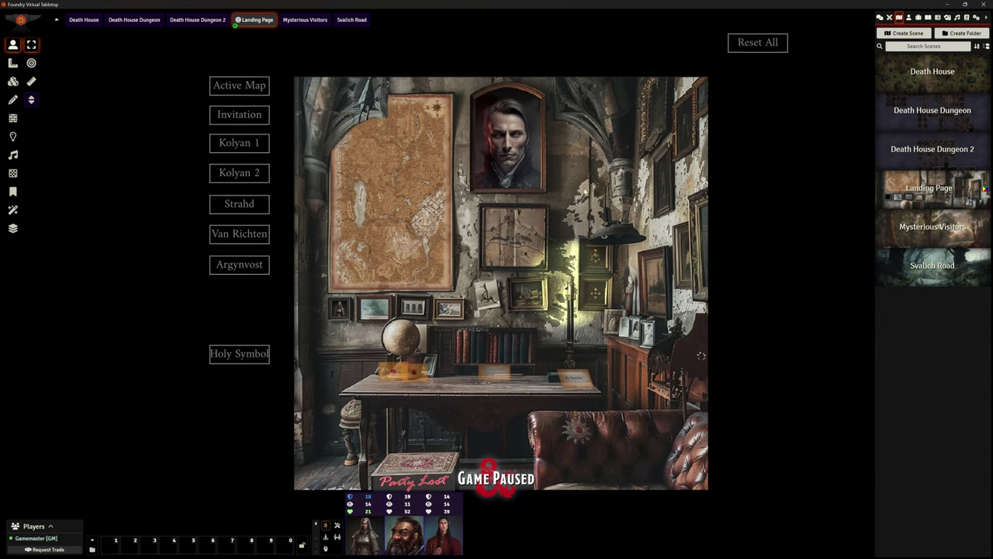
{"action": "left_click_drag", "start_coordinate": [587, 220], "coordinate": [548, 221]}
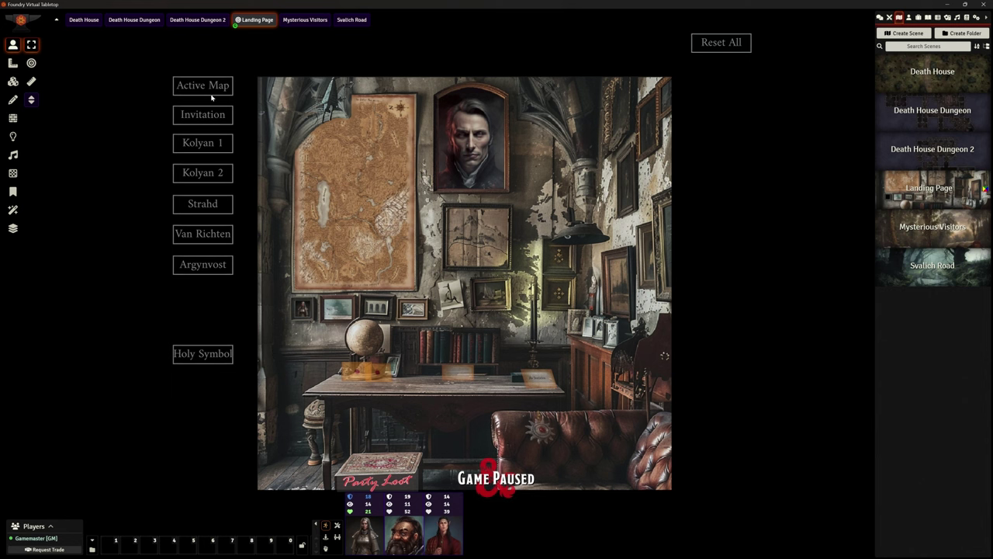
{"action": "left_click", "coordinate": [325, 181]}
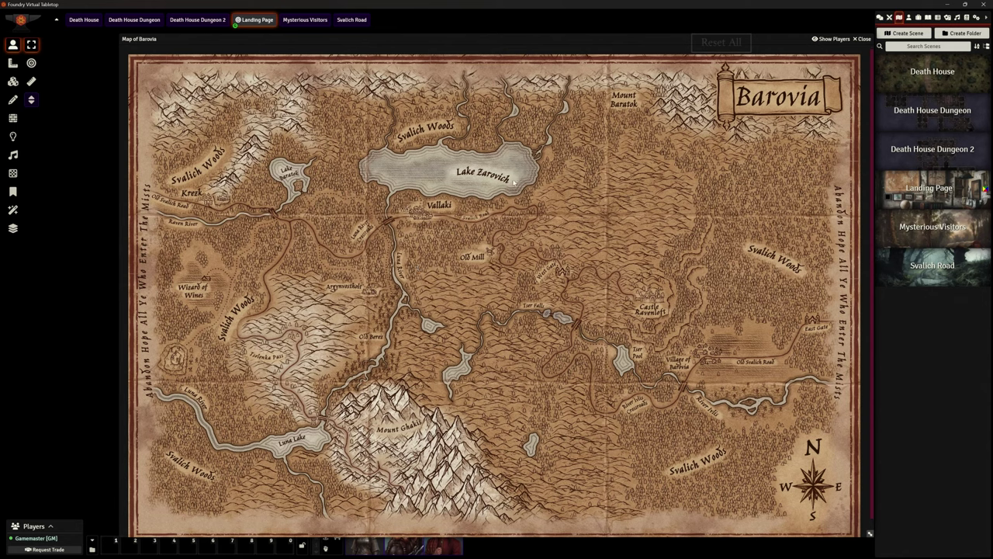
{"action": "left_click", "coordinate": [861, 39]}
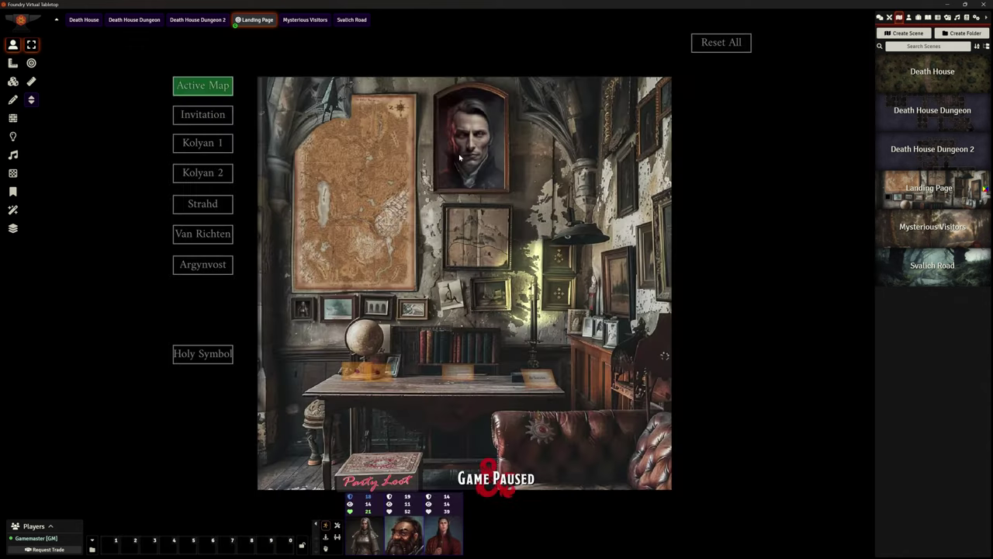
{"action": "left_click", "coordinate": [212, 120]}
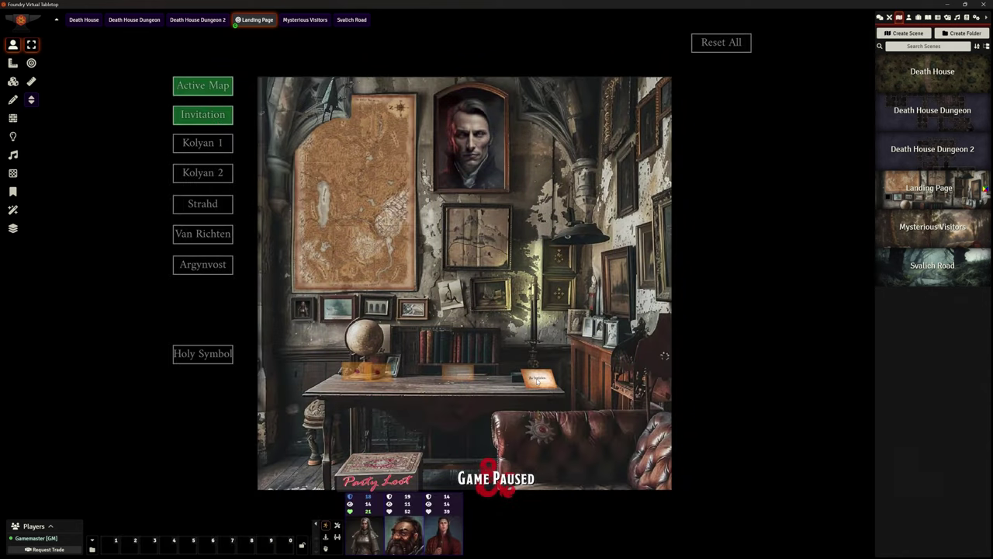
{"action": "left_click", "coordinate": [538, 380]}
{"action": "left_click", "coordinate": [671, 145]}
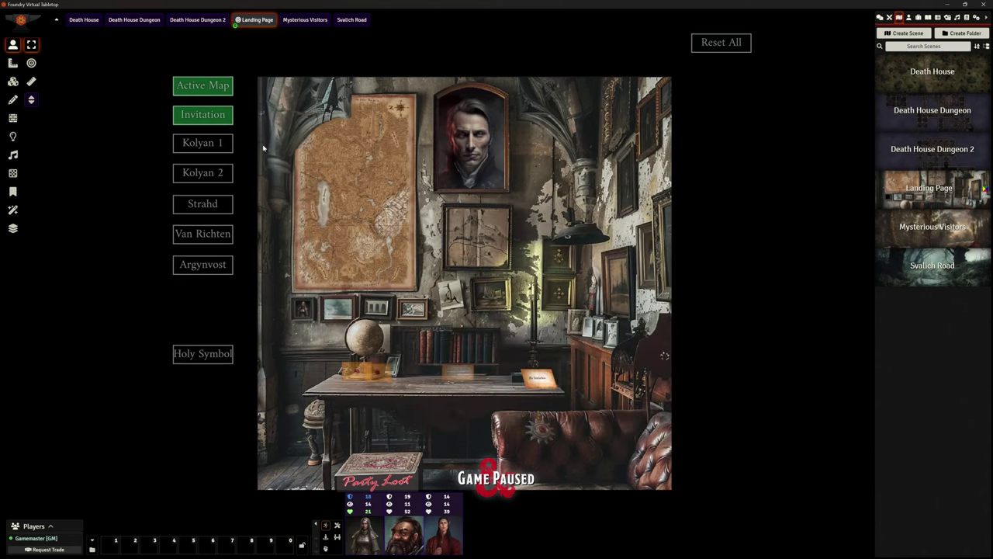
Test the Kolyan 1, Kolyan 2 and Strahd triggers, checking the Tome of Strahd pages.
{"action": "left_click", "coordinate": [206, 144]}
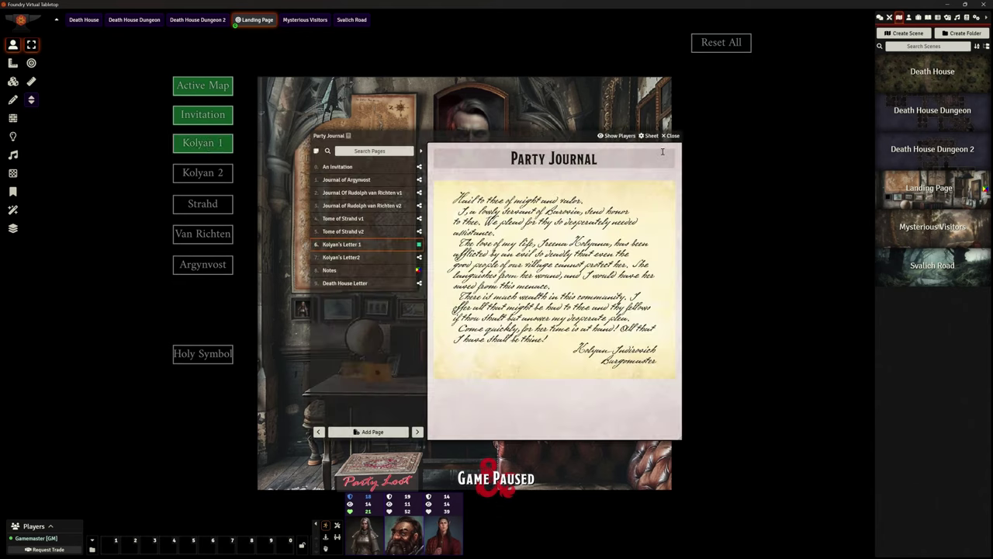
{"action": "left_click", "coordinate": [672, 136]}
{"action": "left_click", "coordinate": [180, 174]}
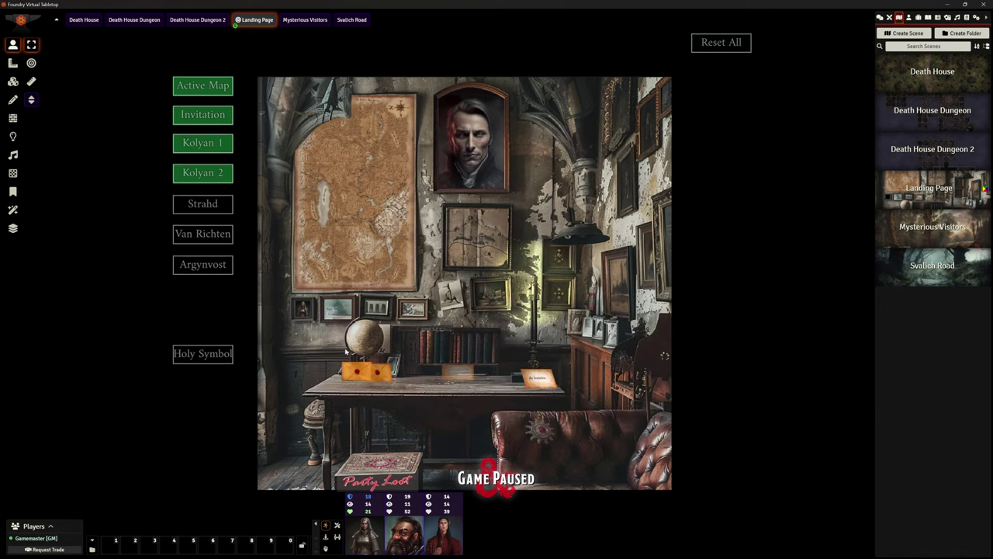
{"action": "left_click", "coordinate": [673, 144]}
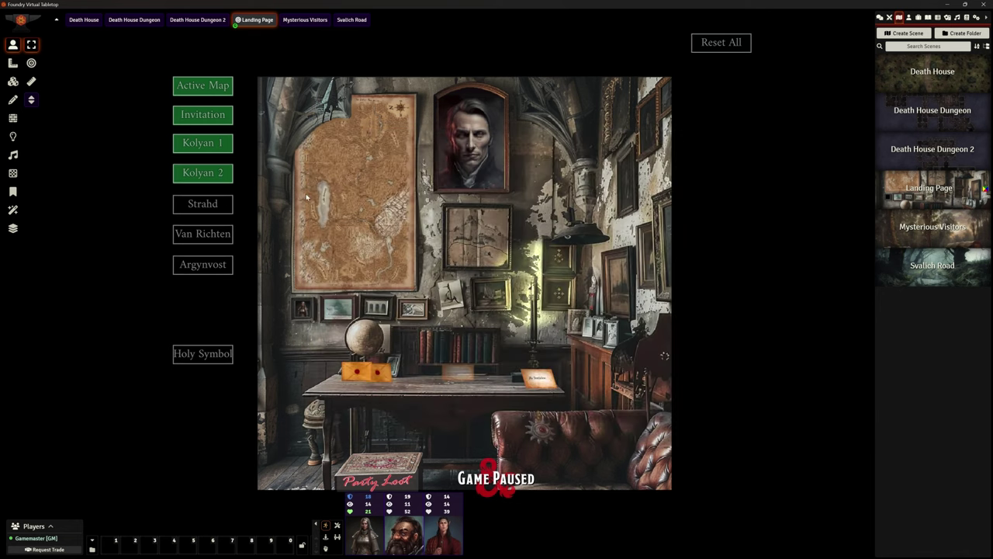
{"action": "left_click", "coordinate": [214, 206]}
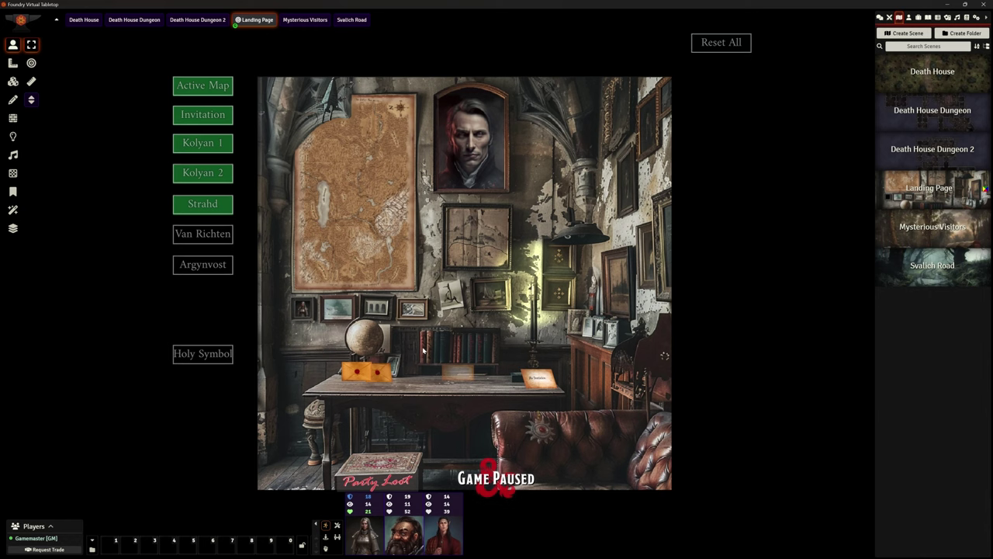
{"action": "left_click", "coordinate": [365, 232]}
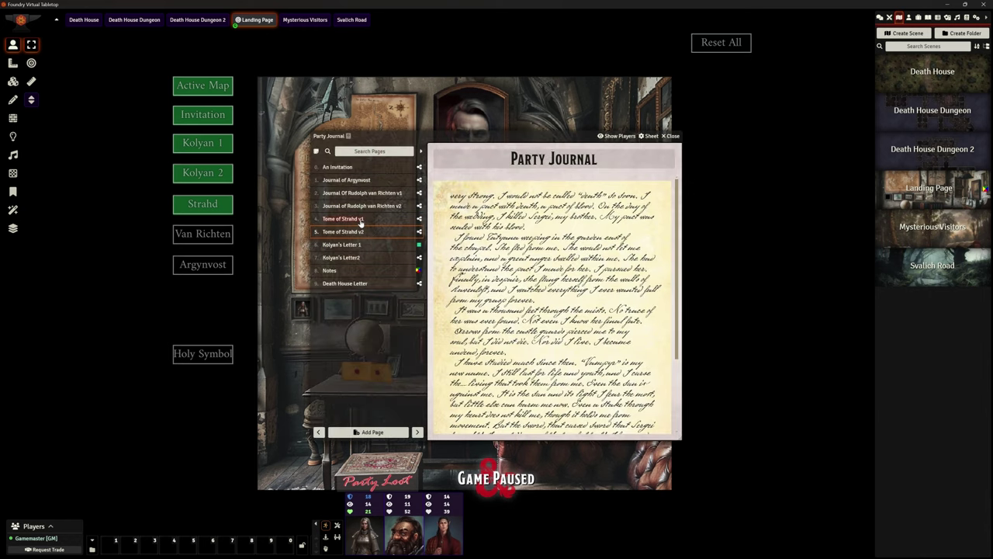
{"action": "left_click", "coordinate": [359, 219]}
{"action": "left_click", "coordinate": [671, 135]}
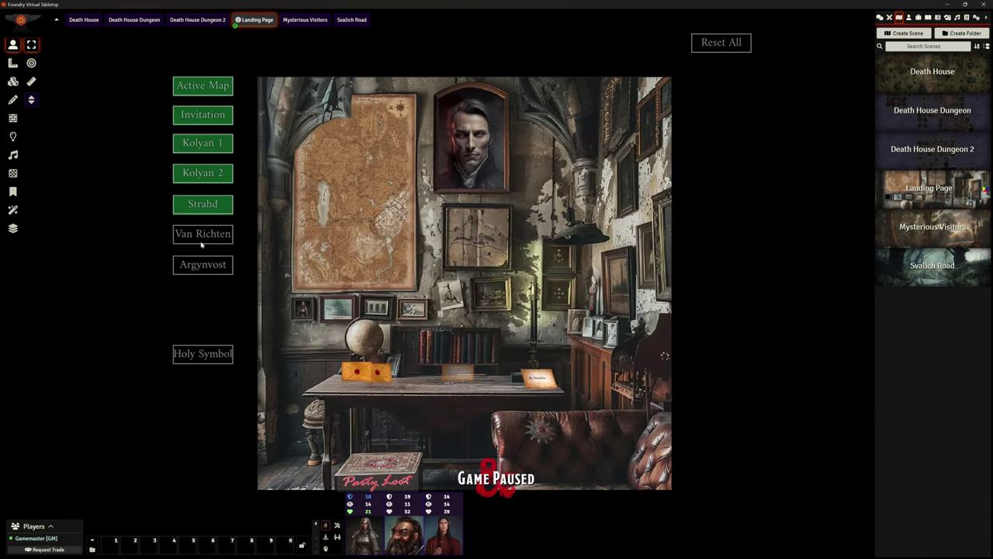
Test the Van Richten, Argynvost and Holy Symbol triggers, then reset all triggers.
{"action": "left_click", "coordinate": [201, 239]}
{"action": "left_click", "coordinate": [475, 346]}
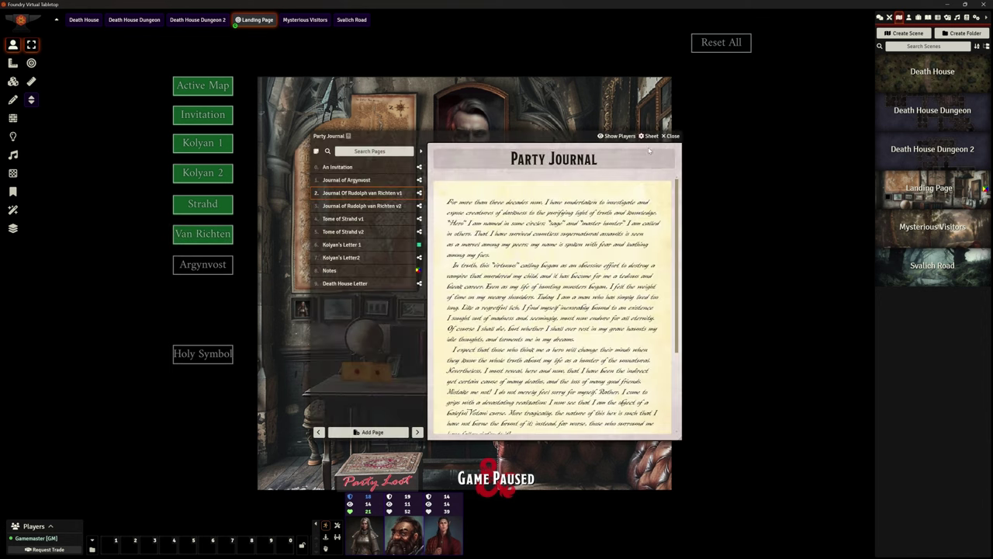
{"action": "left_click", "coordinate": [671, 138]}
{"action": "left_click", "coordinate": [181, 268]}
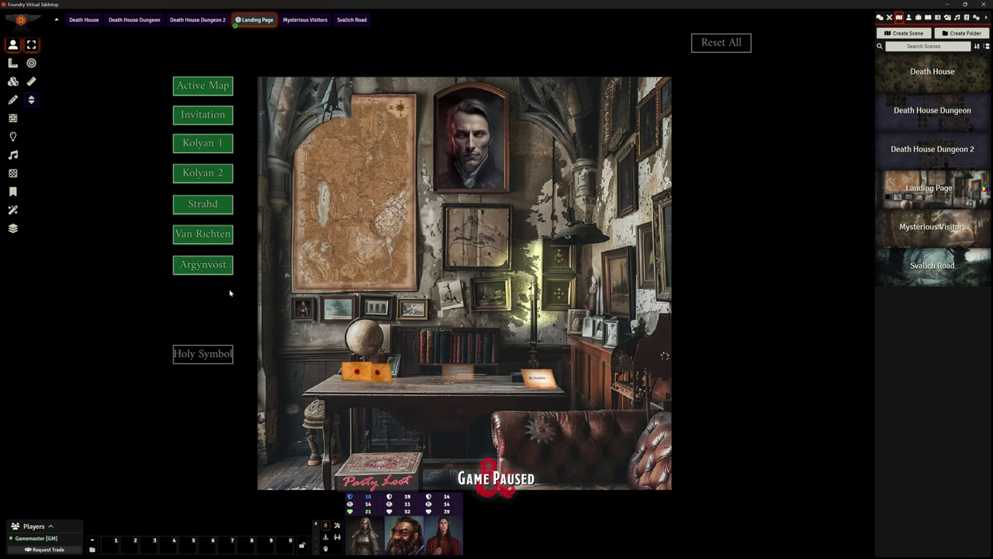
{"action": "left_click", "coordinate": [495, 340]}
{"action": "left_click", "coordinate": [672, 140]}
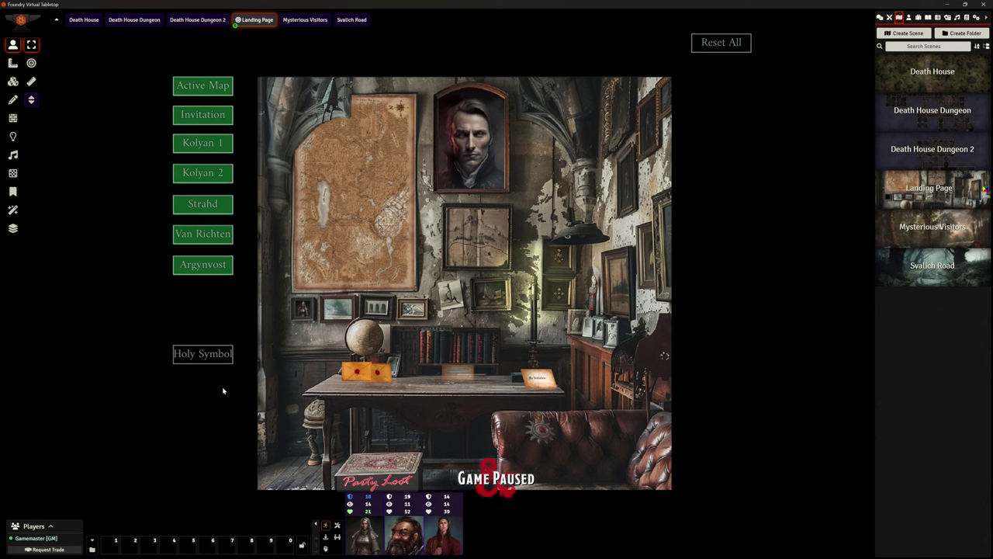
{"action": "left_click", "coordinate": [205, 357]}
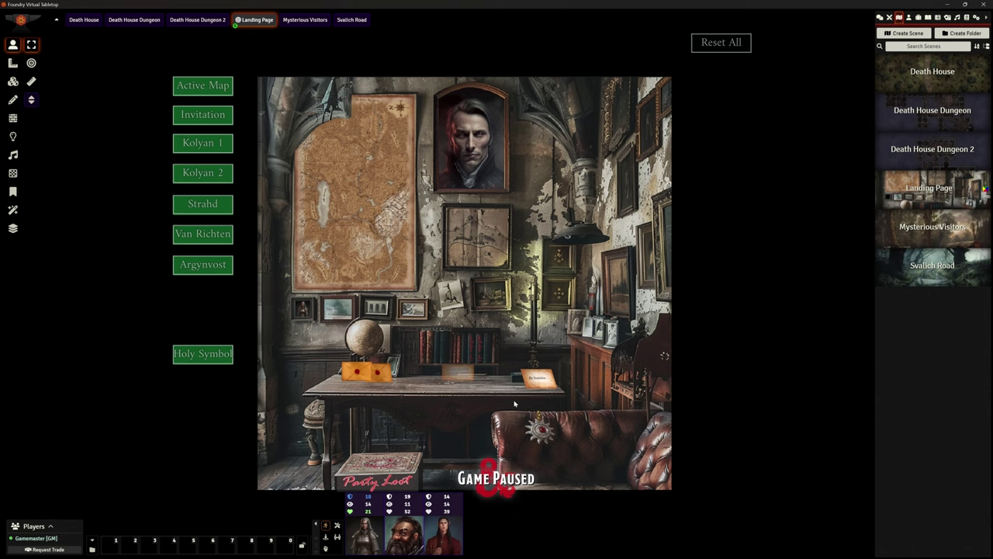
{"action": "left_click", "coordinate": [714, 47]}
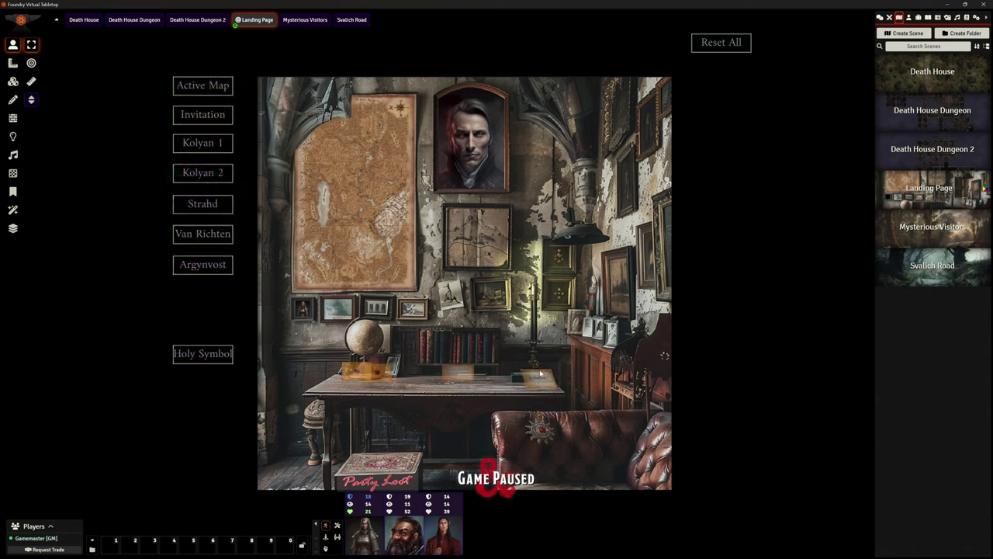
{"action": "left_click", "coordinate": [303, 310]}
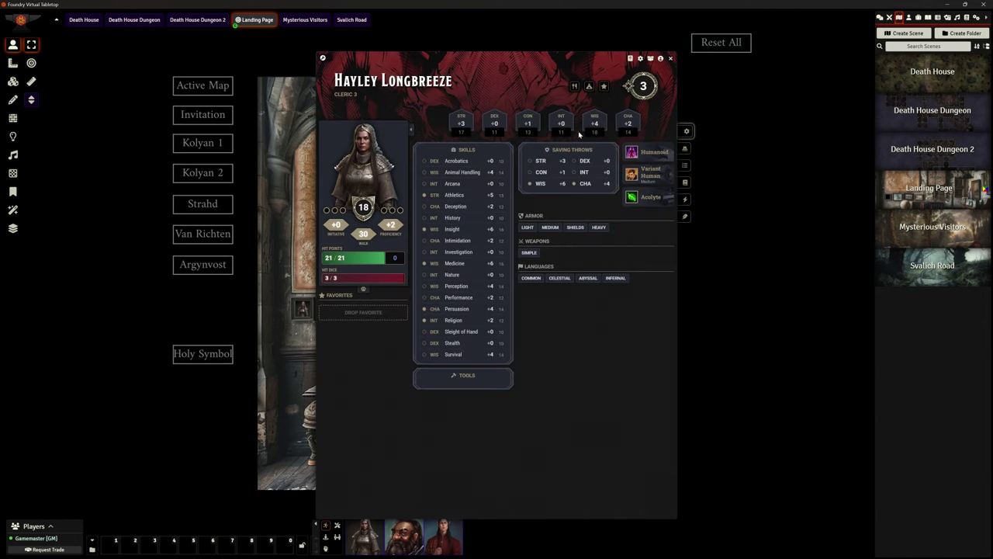
{"action": "left_click", "coordinate": [670, 58]}
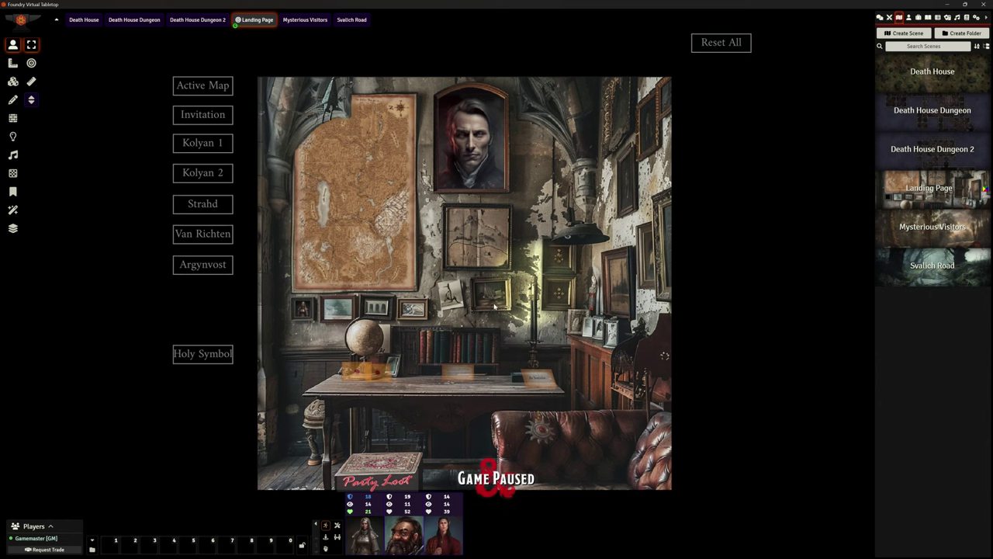
{"action": "double_click", "coordinate": [378, 484]}
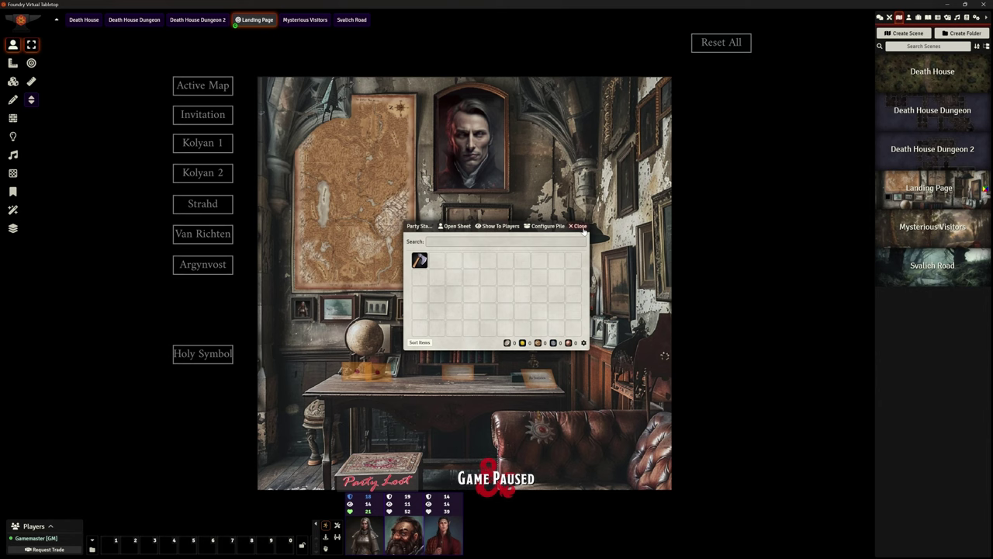
{"action": "left_click", "coordinate": [581, 227]}
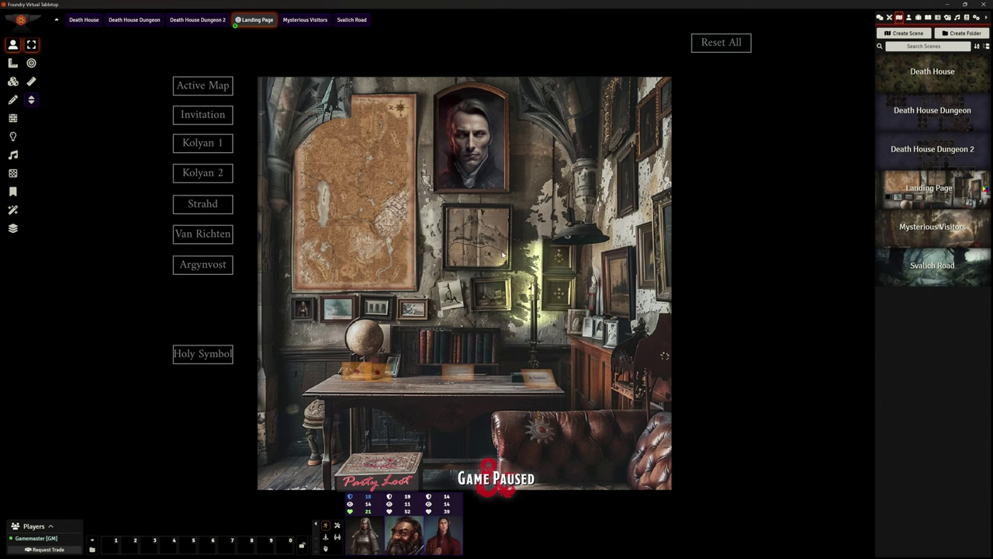
{"action": "scroll", "coordinate": [497, 259], "scroll_direction": "up", "scroll_amount": 1}
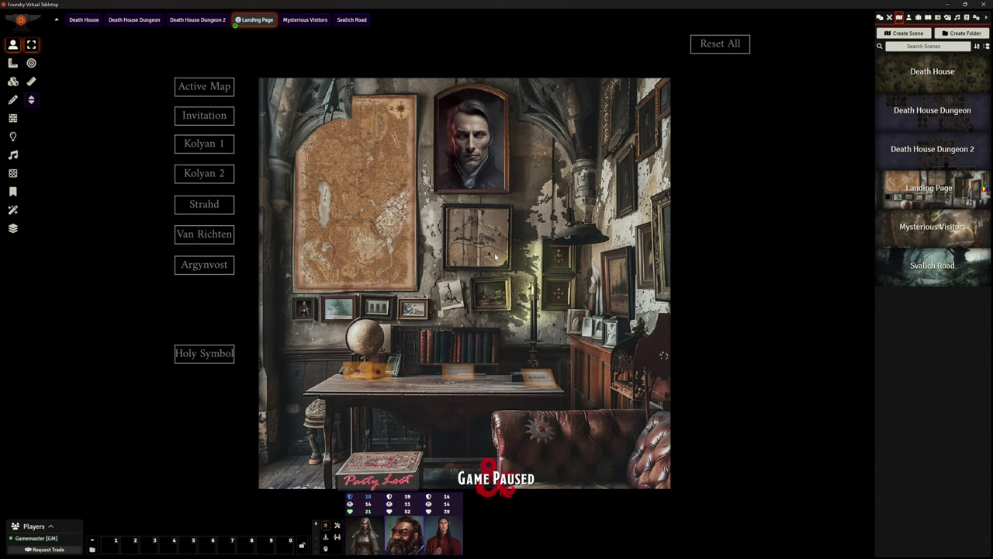
{"action": "scroll", "coordinate": [489, 259], "scroll_direction": "down", "scroll_amount": 1}
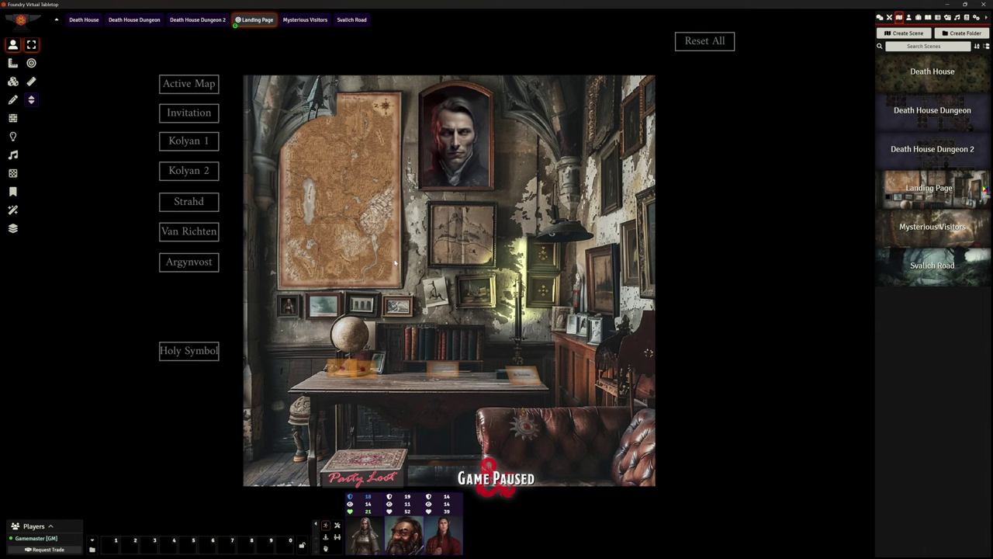
Activate the Mysterious Visitors scene from the Scenes directory.
{"action": "right_click", "coordinate": [918, 231]}
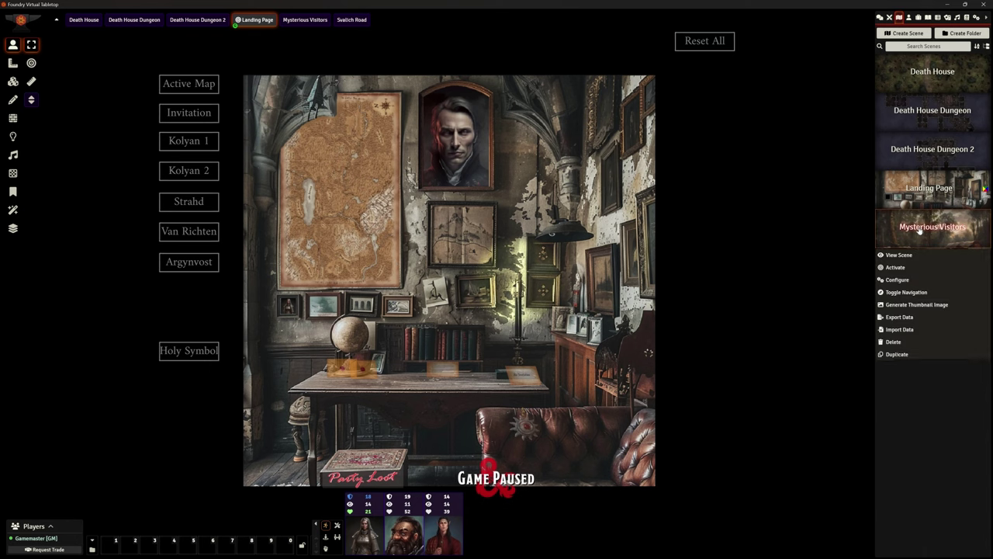
{"action": "left_click", "coordinate": [898, 267]}
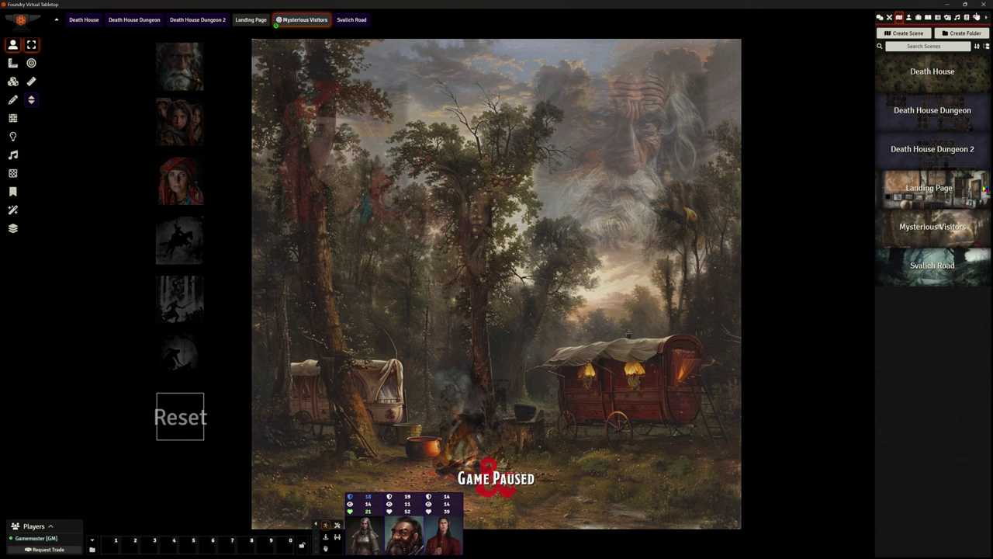
Copy the Local Network invitation link from the Invitation Links dialog.
{"action": "left_click", "coordinate": [977, 16]}
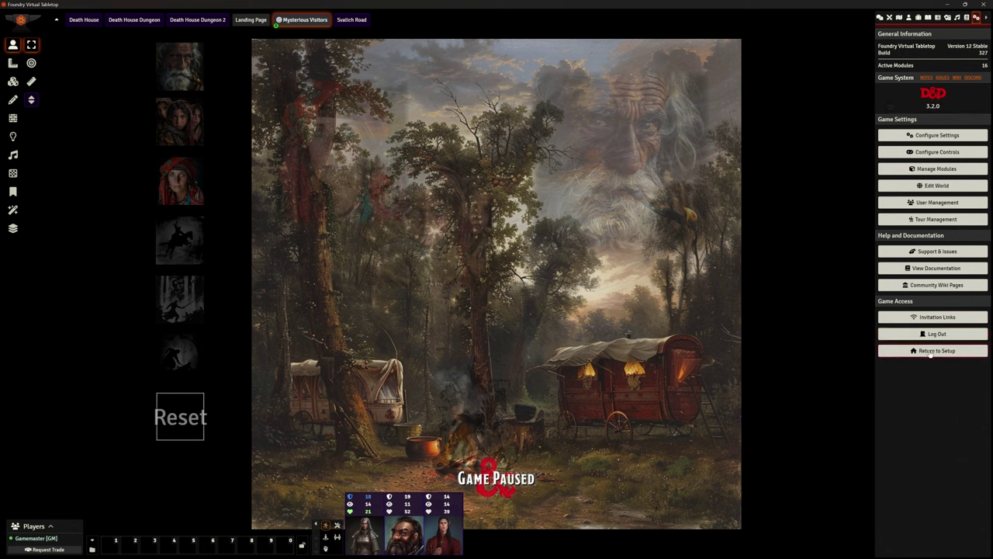
{"action": "left_click", "coordinate": [928, 322]}
{"action": "left_click", "coordinate": [554, 296]}
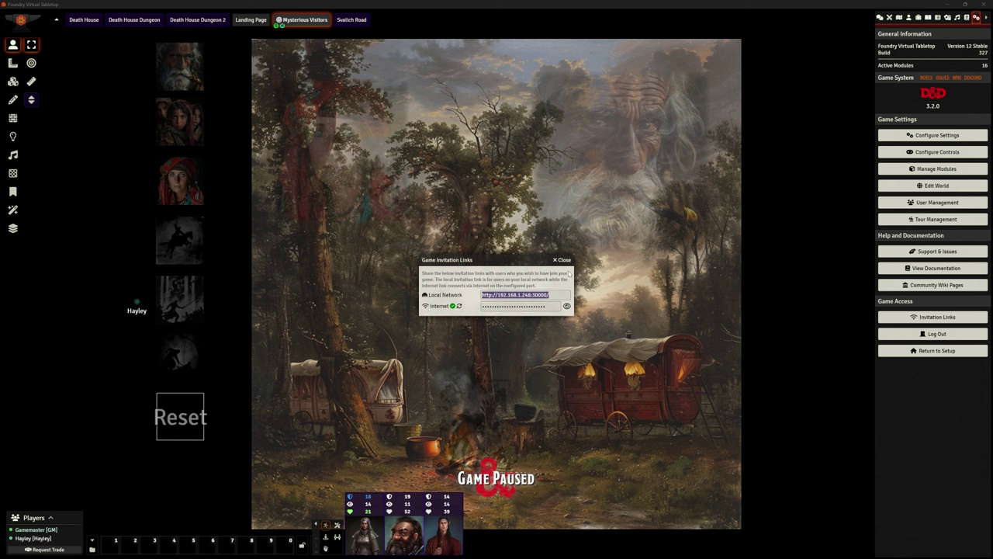
{"action": "left_click", "coordinate": [563, 260]}
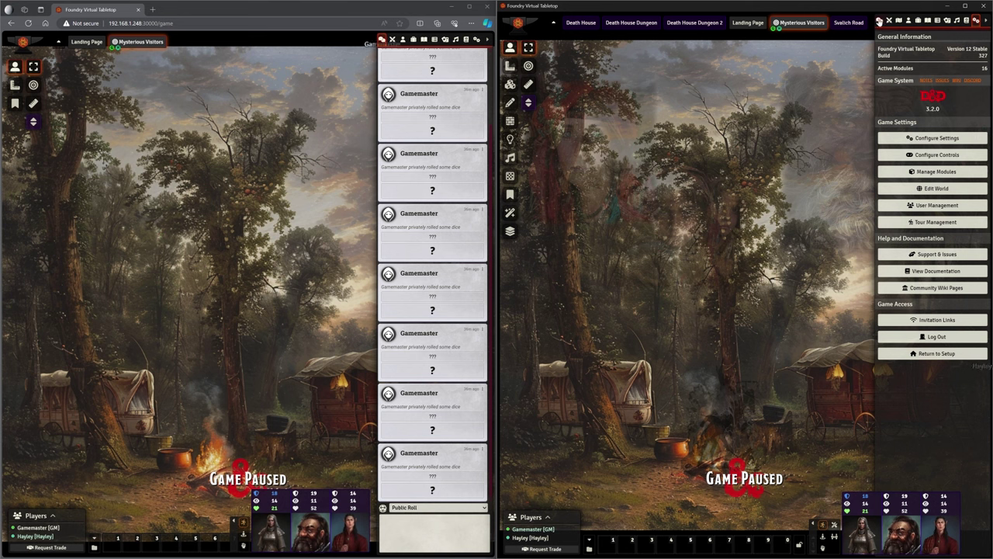
Permanently delete all chat messages from the chat log.
{"action": "left_click", "coordinate": [879, 21]}
{"action": "left_click", "coordinate": [982, 511]}
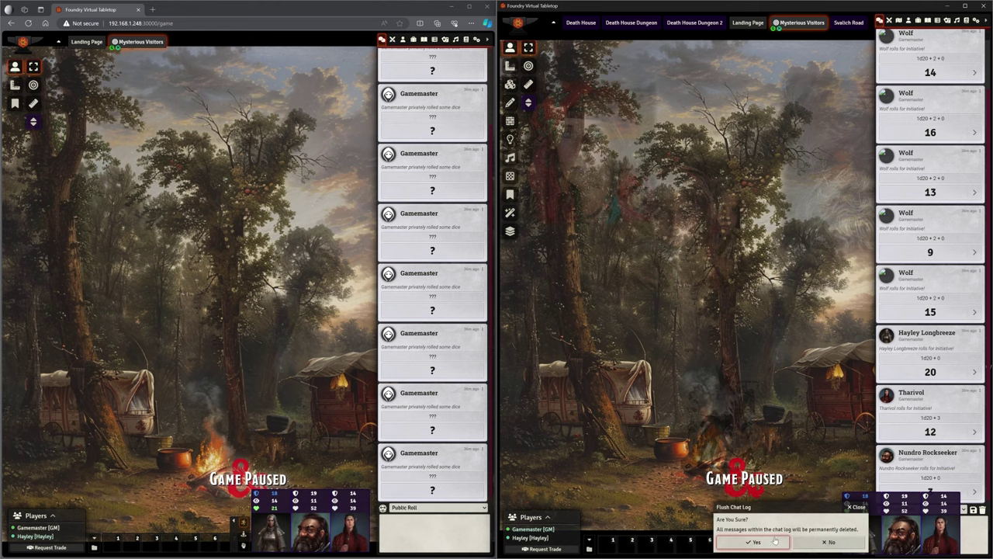
{"action": "left_click", "coordinate": [770, 541]}
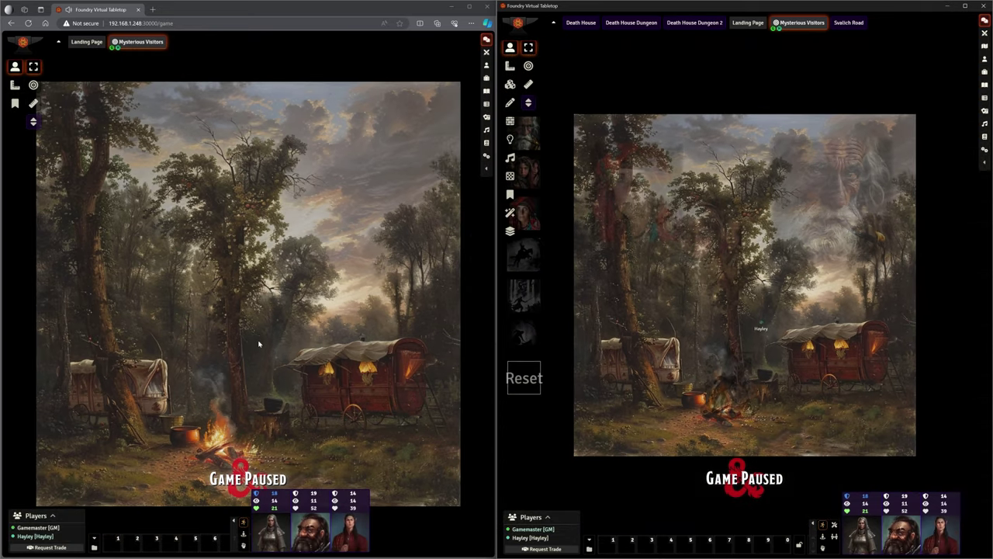
Ping the scene and trigger the old man, second visitor and red-hooded portrait visions.
{"action": "left_click", "coordinate": [281, 354]}
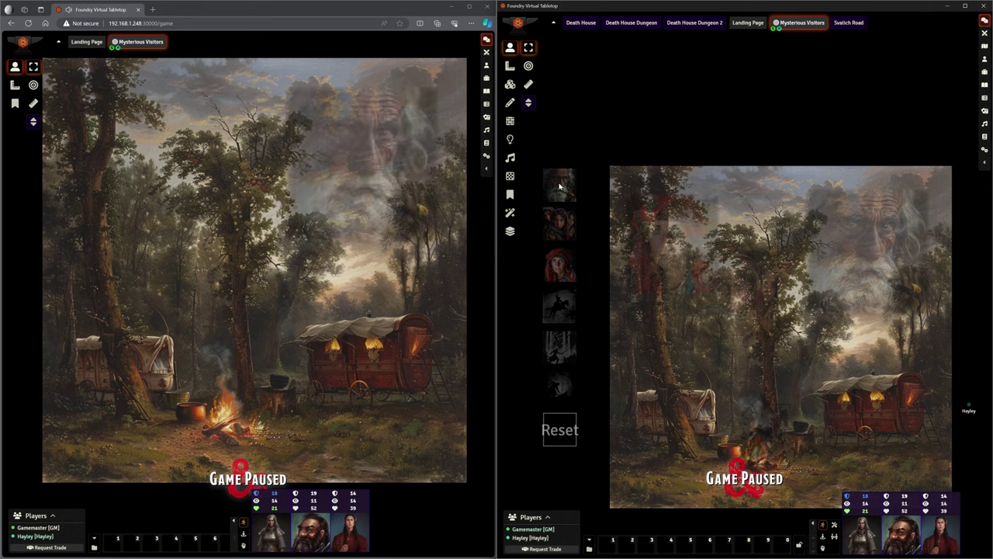
{"action": "left_click", "coordinate": [560, 188]}
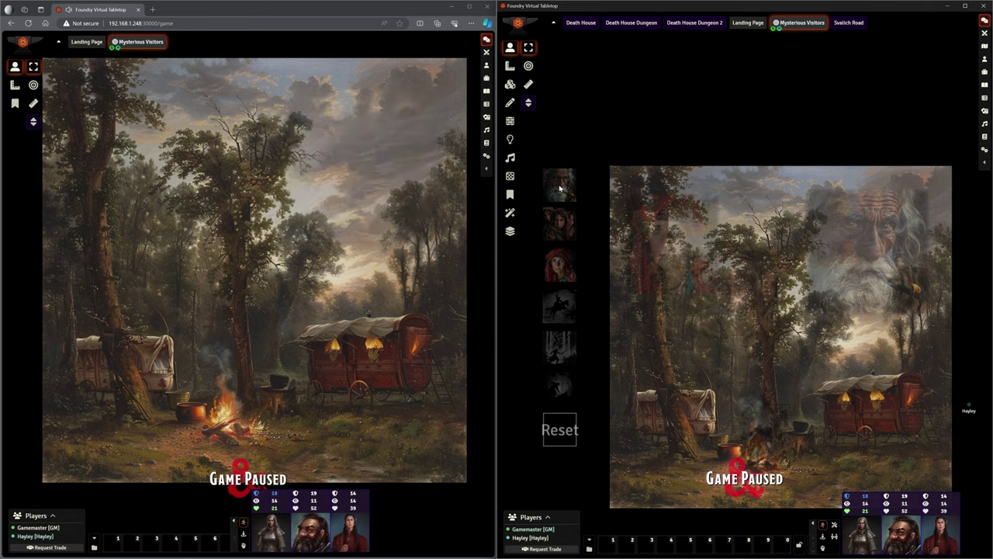
{"action": "left_click", "coordinate": [558, 224]}
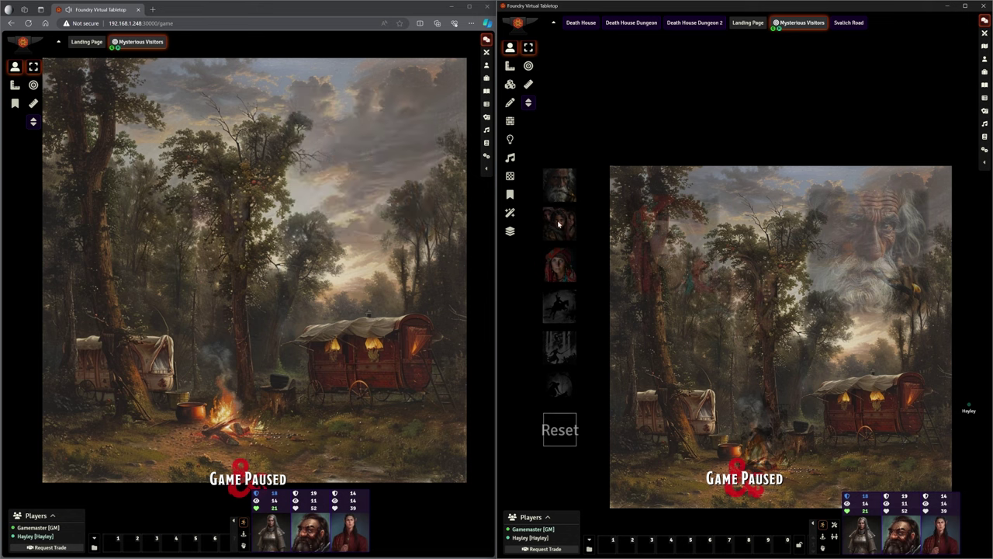
{"action": "left_click", "coordinate": [562, 264]}
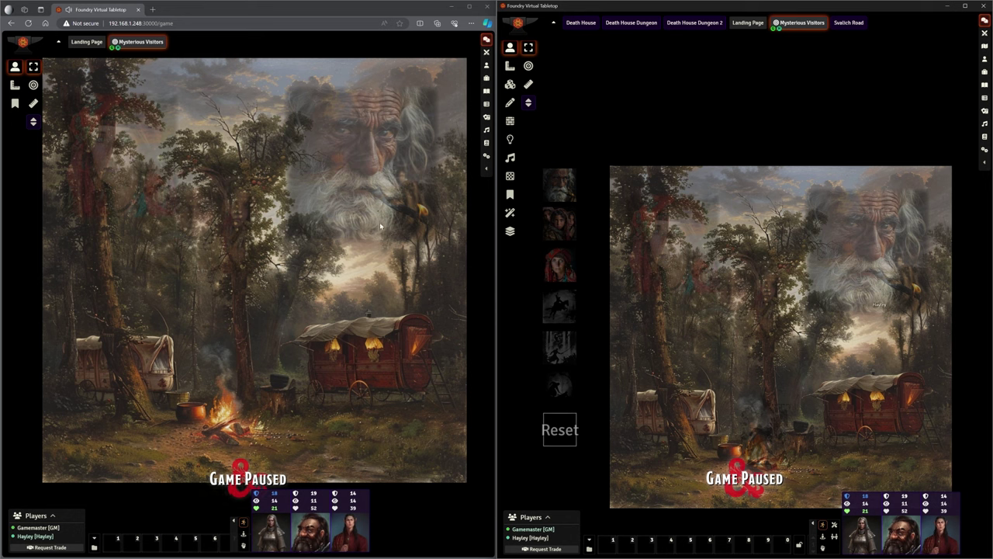
Inspect a scene tile's trigger settings and actions in Tile controls.
{"action": "left_click", "coordinate": [510, 84]}
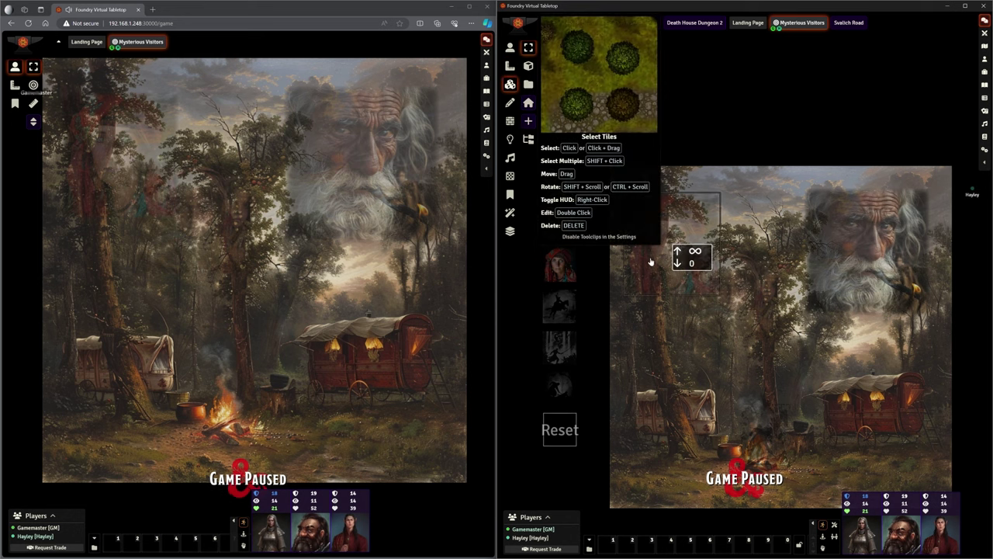
{"action": "double_click", "coordinate": [663, 279]}
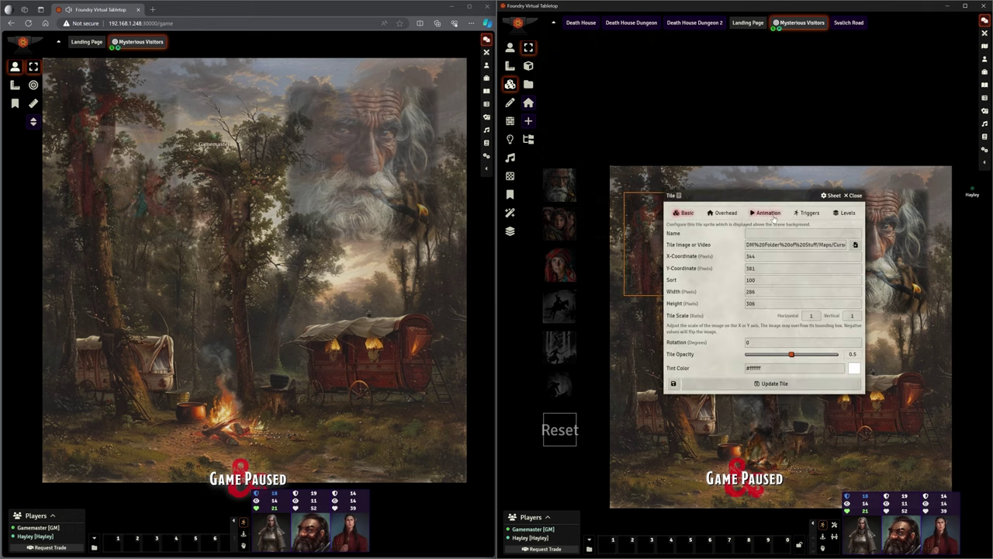
{"action": "left_click", "coordinate": [807, 212]}
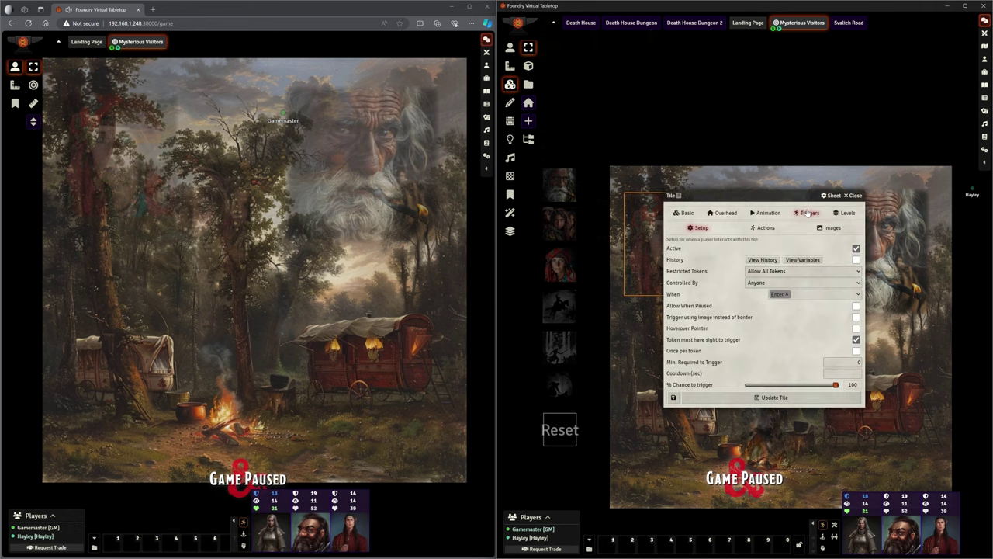
{"action": "left_click", "coordinate": [765, 228]}
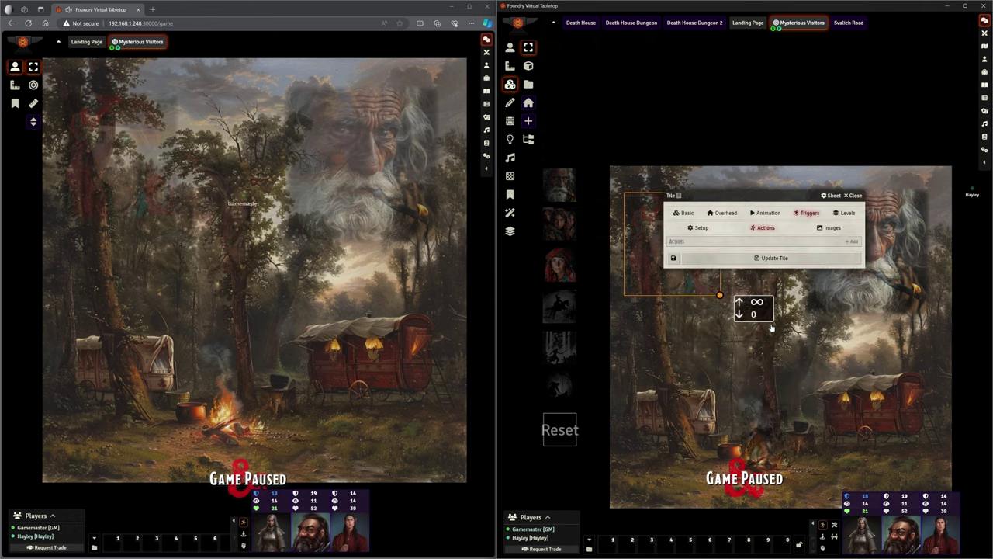
{"action": "left_click", "coordinate": [854, 195]}
Set the red-hooded portrait tile's Toggle action fade duration to 2 seconds.
{"action": "left_click", "coordinate": [555, 268]}
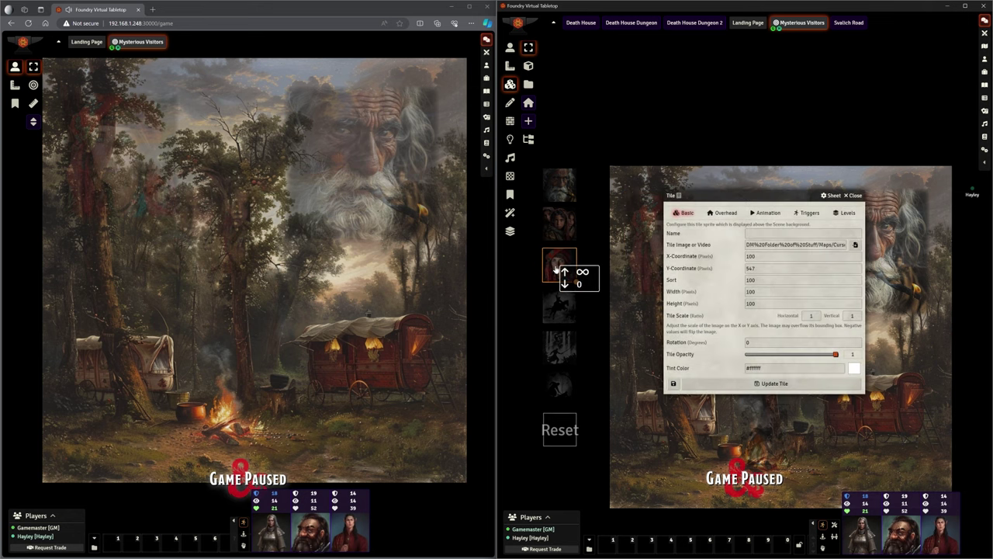
{"action": "left_click", "coordinate": [804, 213]}
{"action": "left_click", "coordinate": [687, 214]}
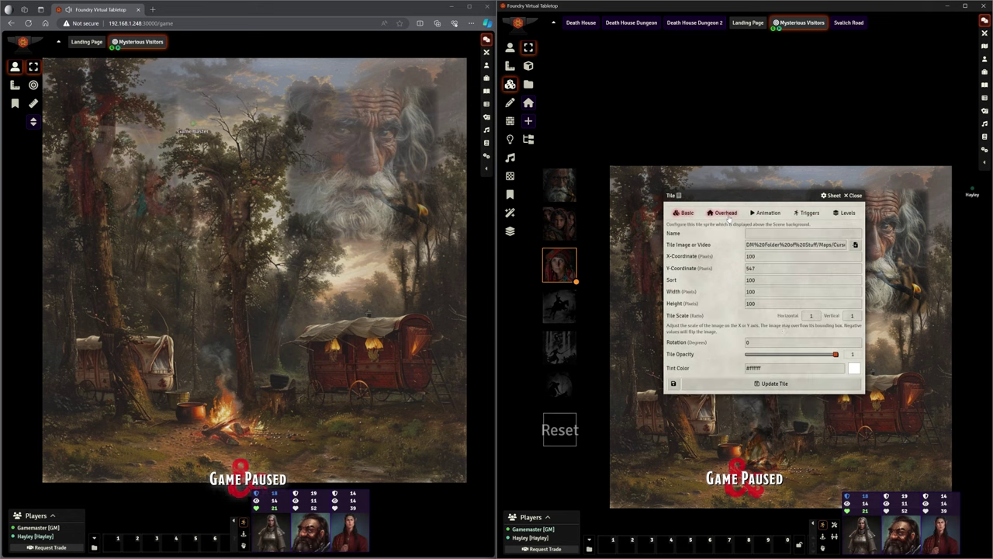
{"action": "left_click", "coordinate": [806, 212]}
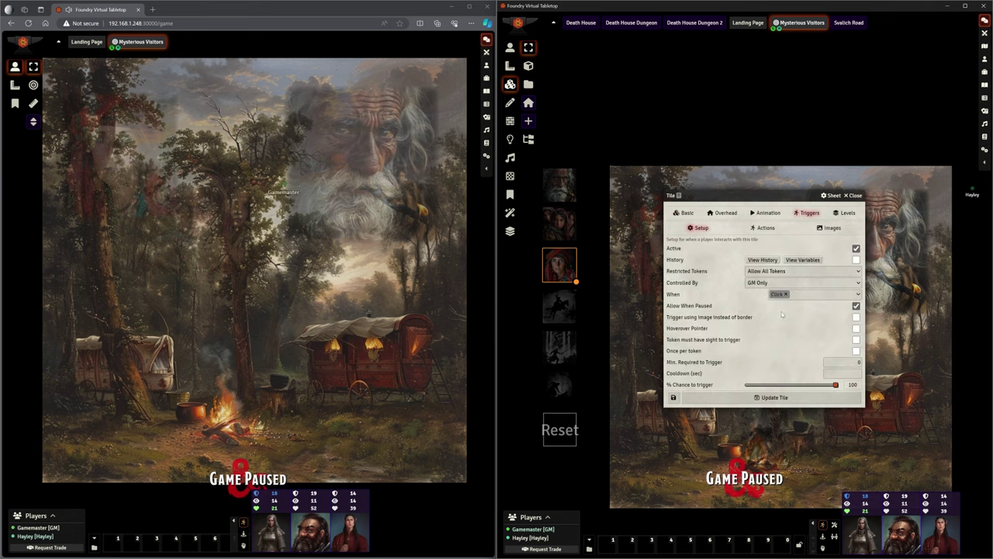
{"action": "left_click", "coordinate": [765, 227]}
{"action": "double_click", "coordinate": [757, 252]}
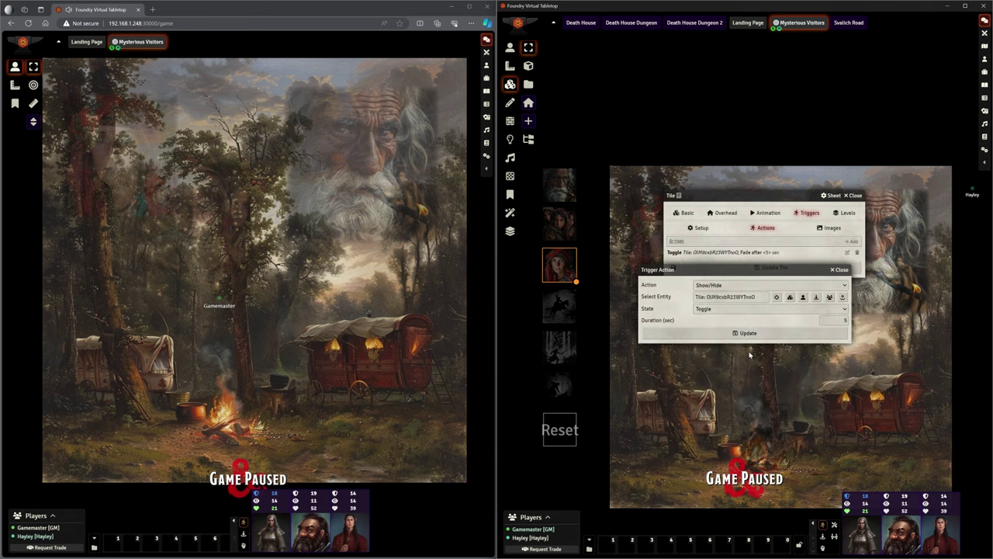
{"action": "double_click", "coordinate": [844, 319]}
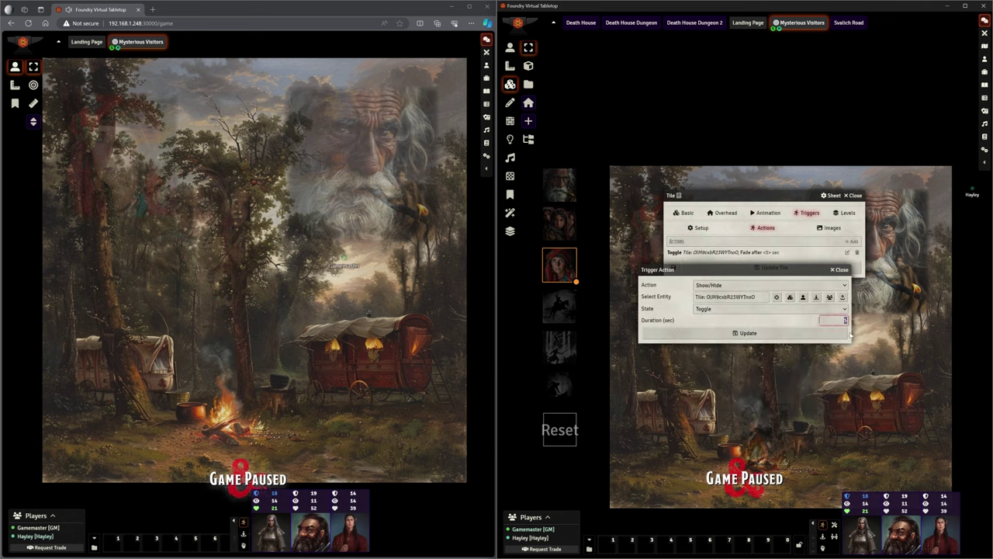
{"action": "type", "text": "2"}
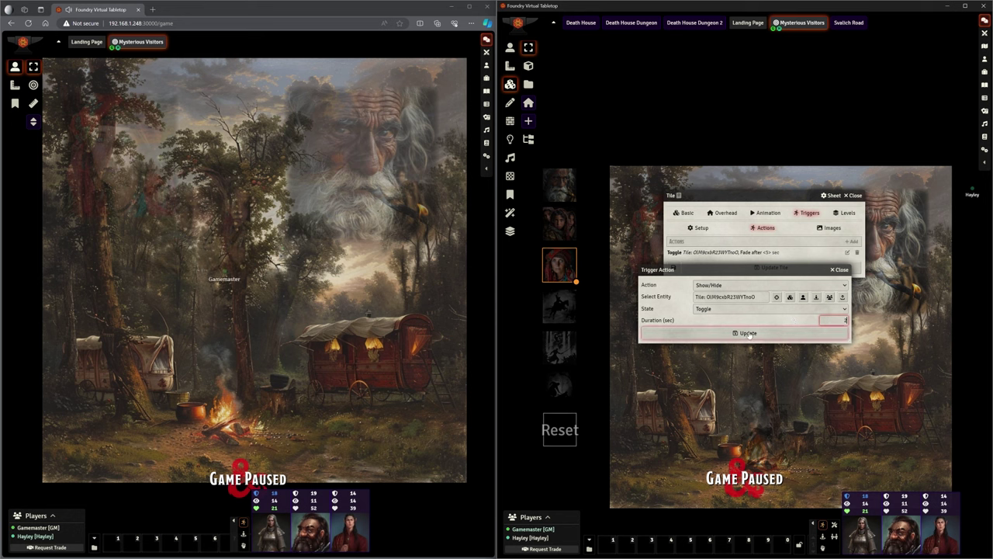
{"action": "left_click", "coordinate": [748, 332]}
{"action": "left_click", "coordinate": [775, 267]}
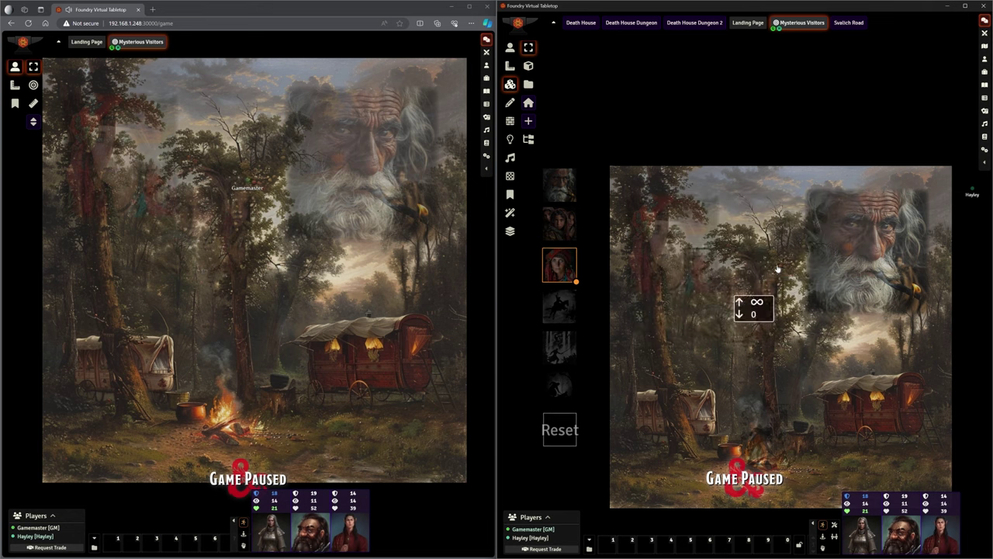
{"action": "left_click", "coordinate": [510, 47]}
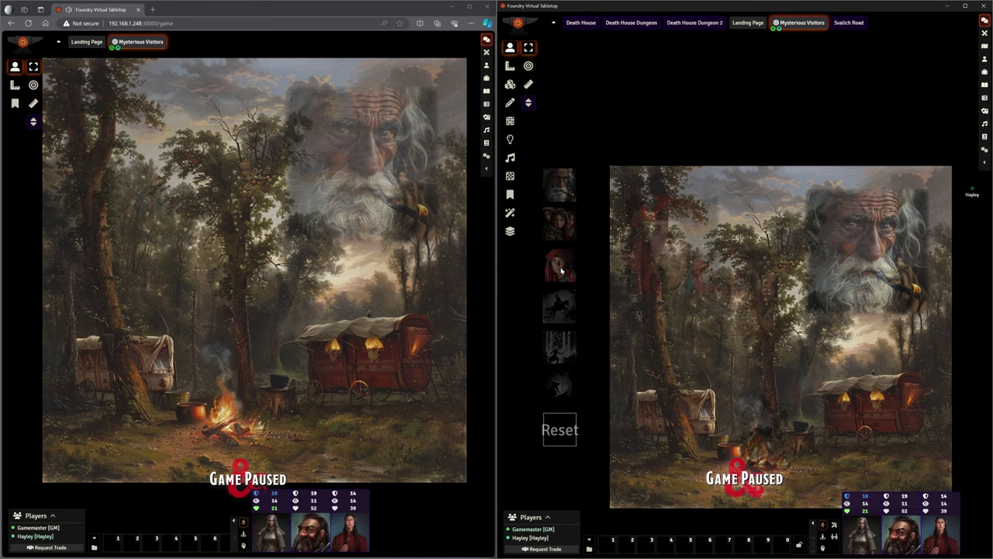
Change the trigger tile's Toggle fade duration to 1 second, then toggle the old man portrait.
{"action": "left_click", "coordinate": [510, 83]}
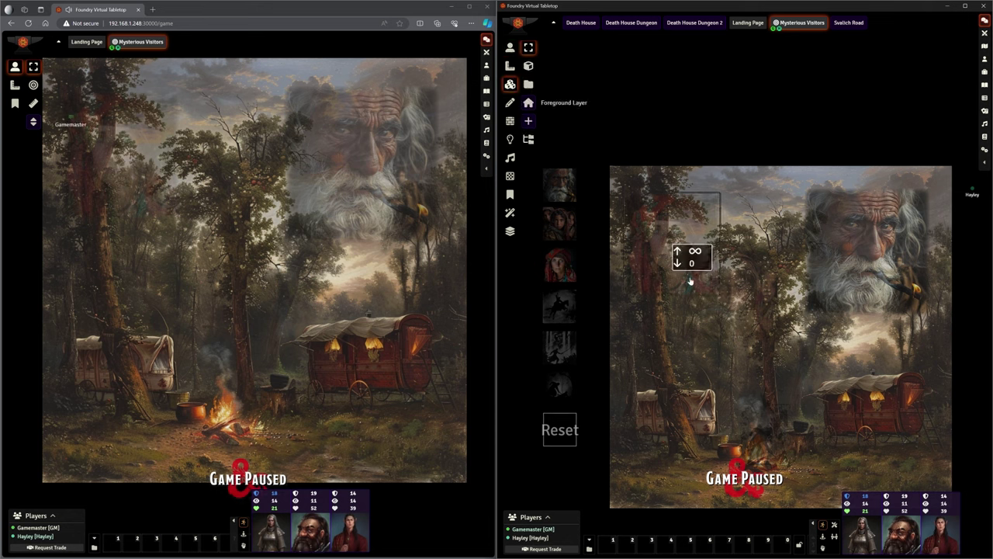
{"action": "double_click", "coordinate": [687, 255]}
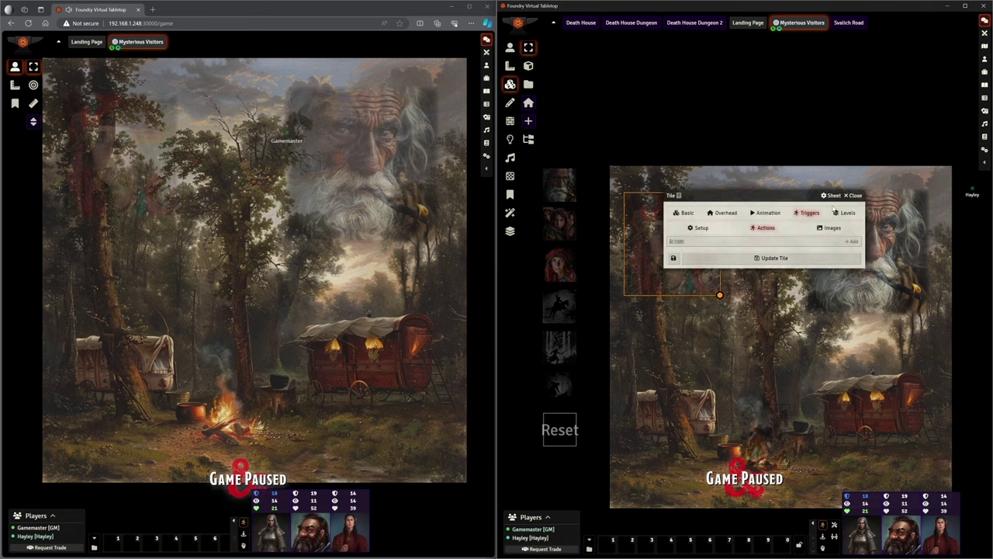
{"action": "left_click", "coordinate": [853, 241]}
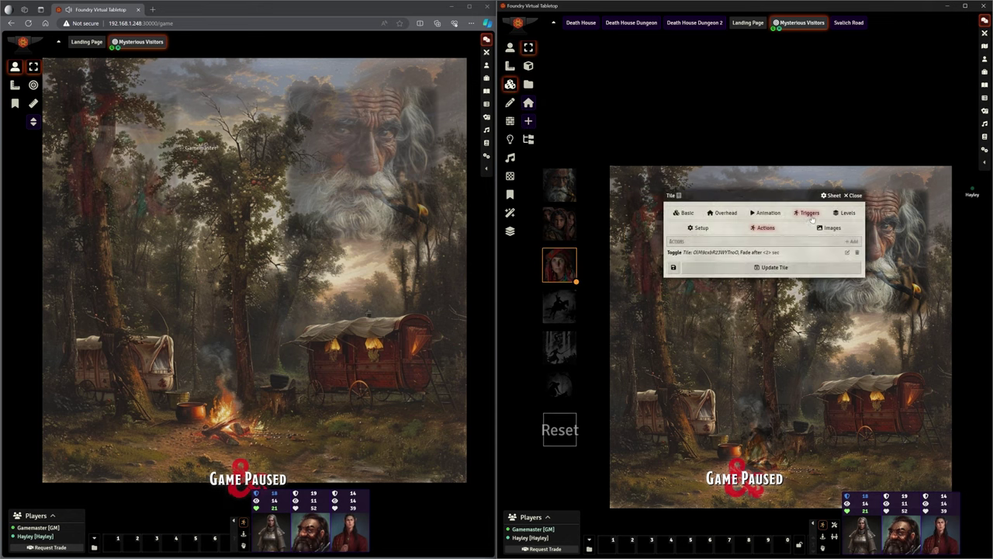
{"action": "left_click_drag", "start_coordinate": [801, 196], "coordinate": [821, 214]}
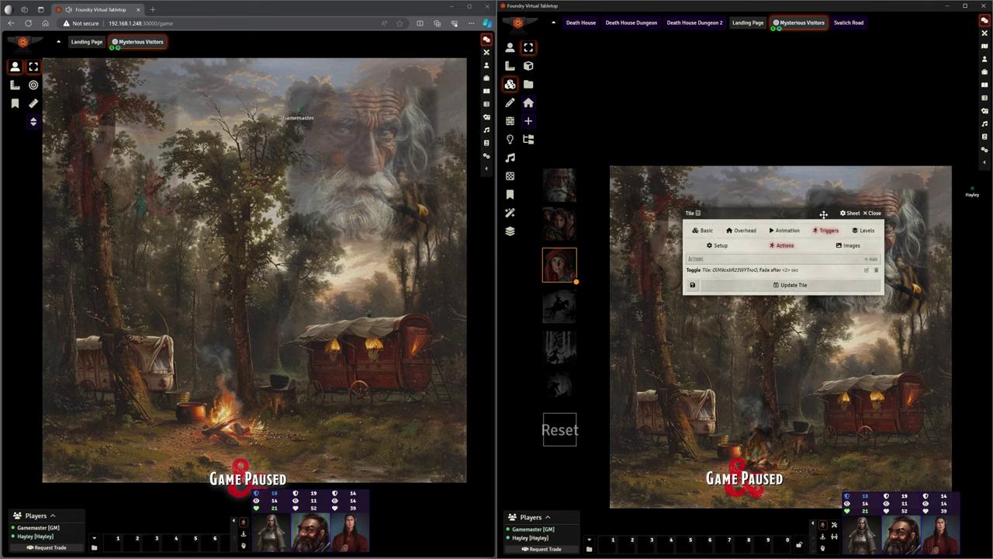
{"action": "left_click", "coordinate": [866, 270]}
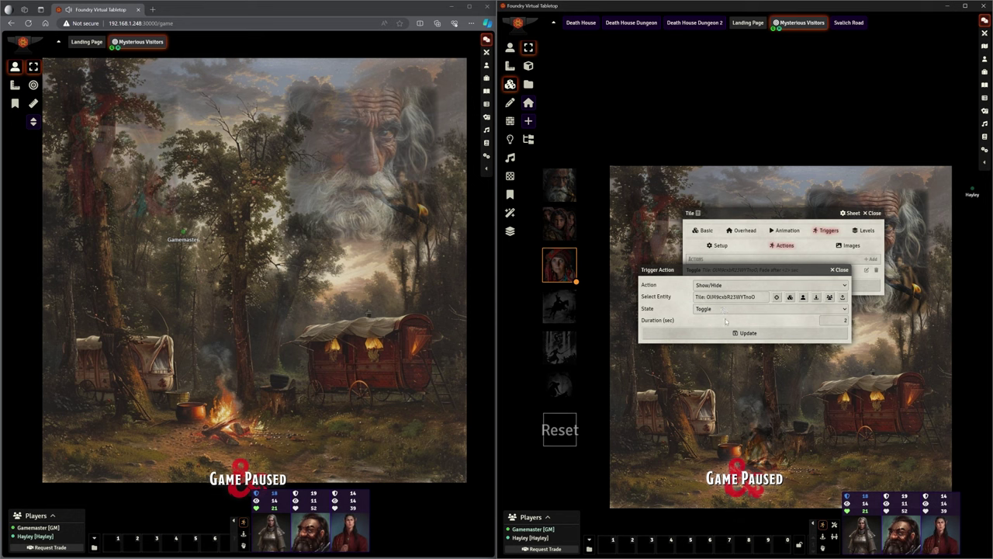
{"action": "double_click", "coordinate": [838, 320]}
{"action": "type", "text": "1"}
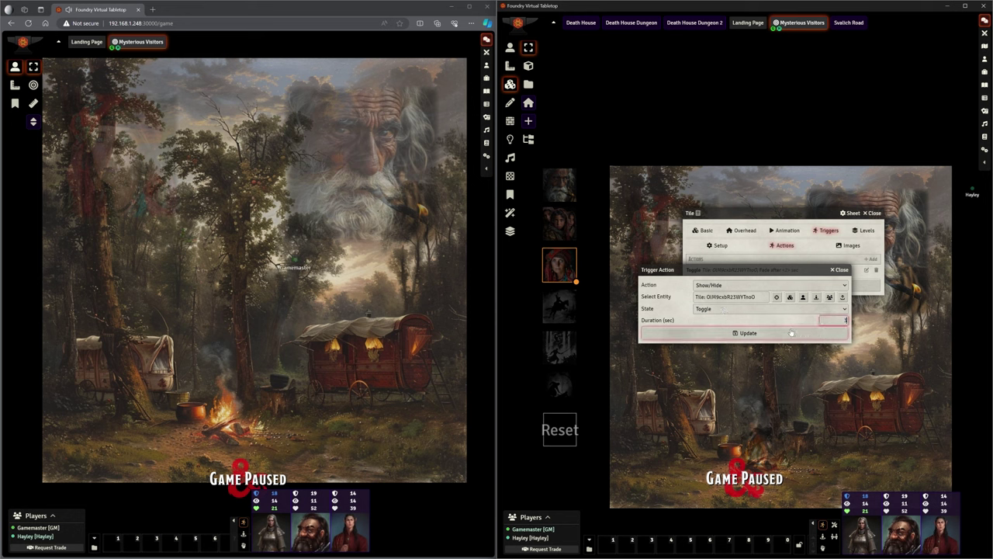
{"action": "left_click", "coordinate": [792, 333]}
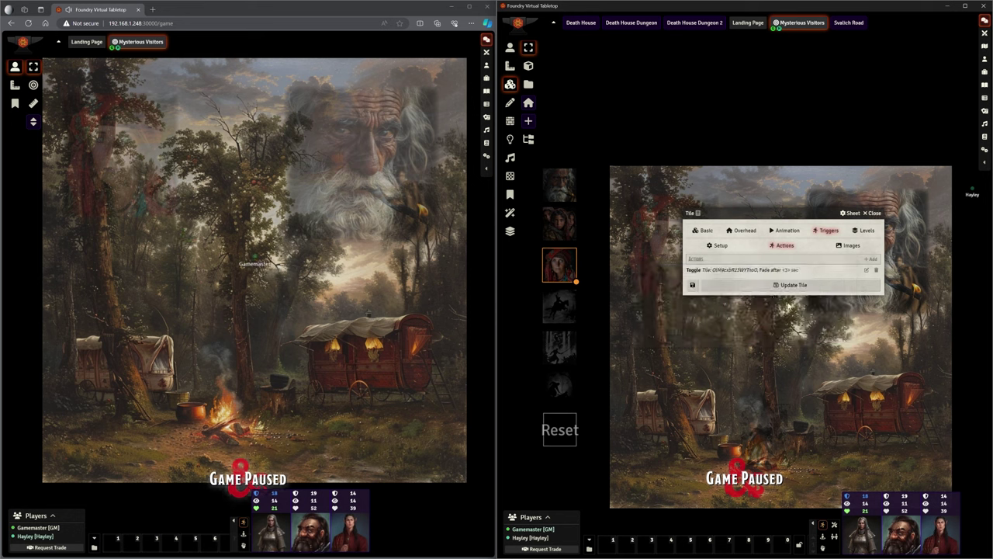
{"action": "left_click", "coordinate": [787, 287]}
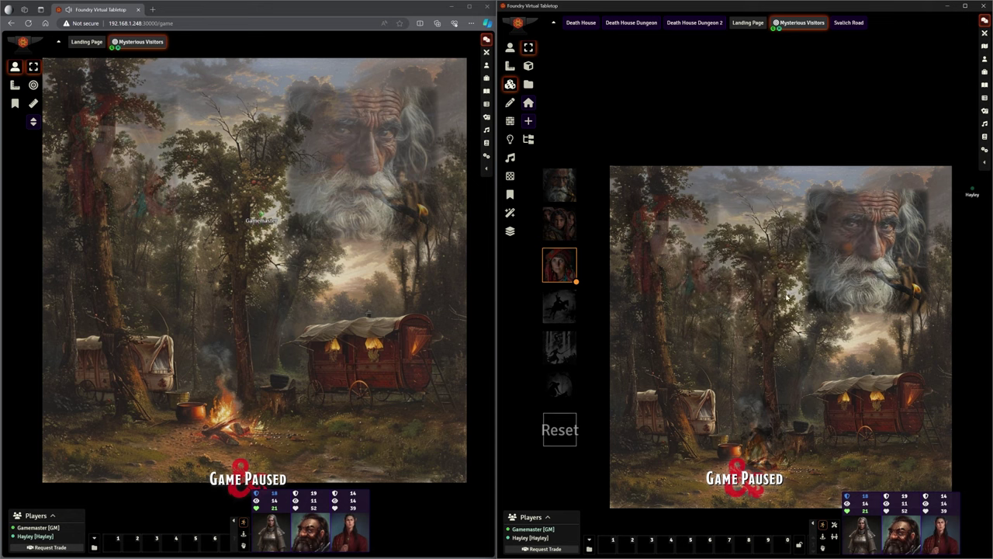
{"action": "left_click", "coordinate": [510, 47]}
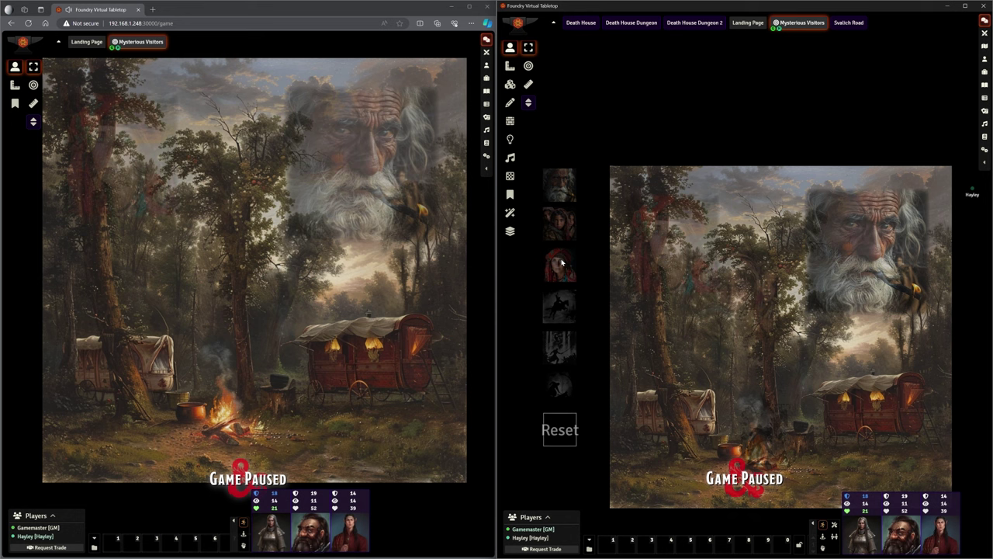
{"action": "left_click", "coordinate": [564, 189]}
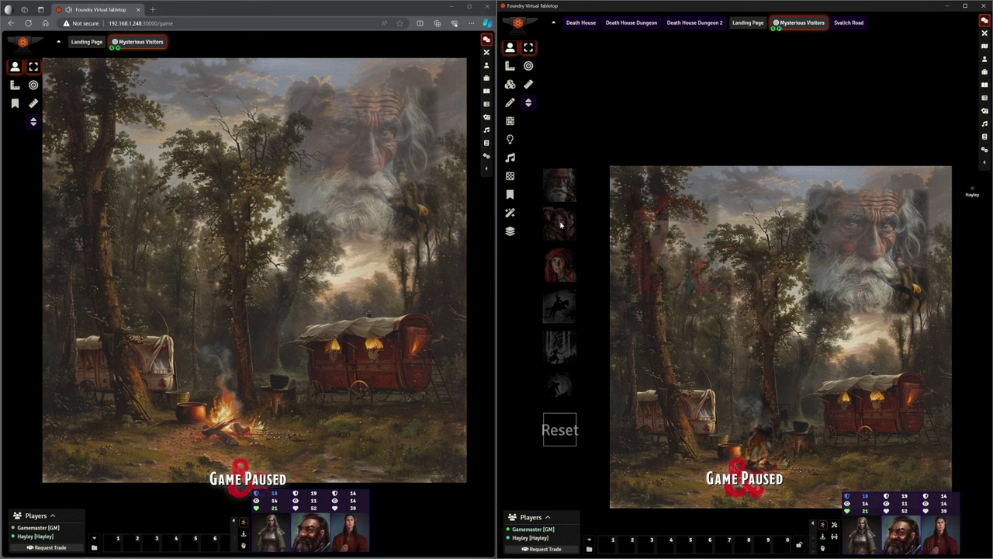
Raise the children portrait tile's opacity from 0.5 to 1 and update the tile.
{"action": "left_click", "coordinate": [510, 84]}
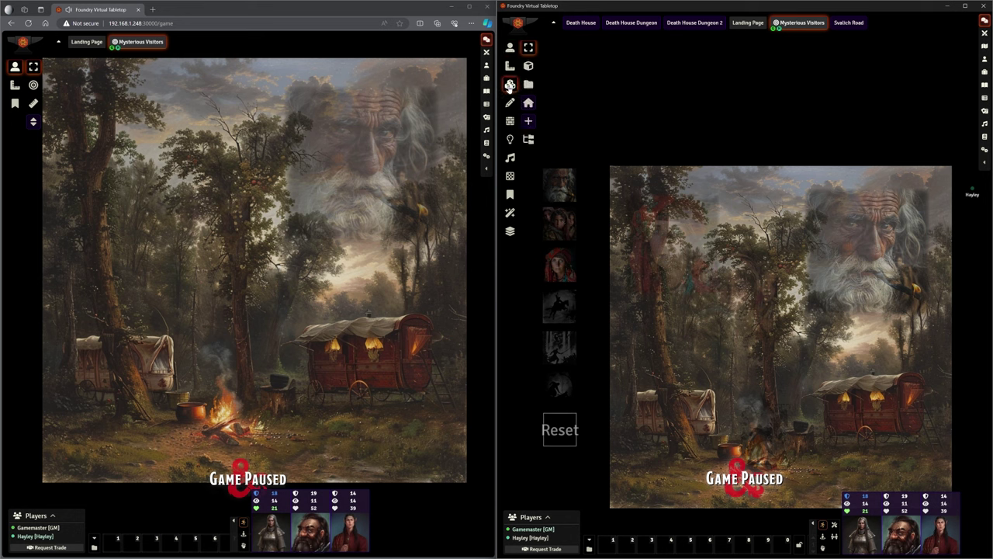
{"action": "double_click", "coordinate": [745, 306]}
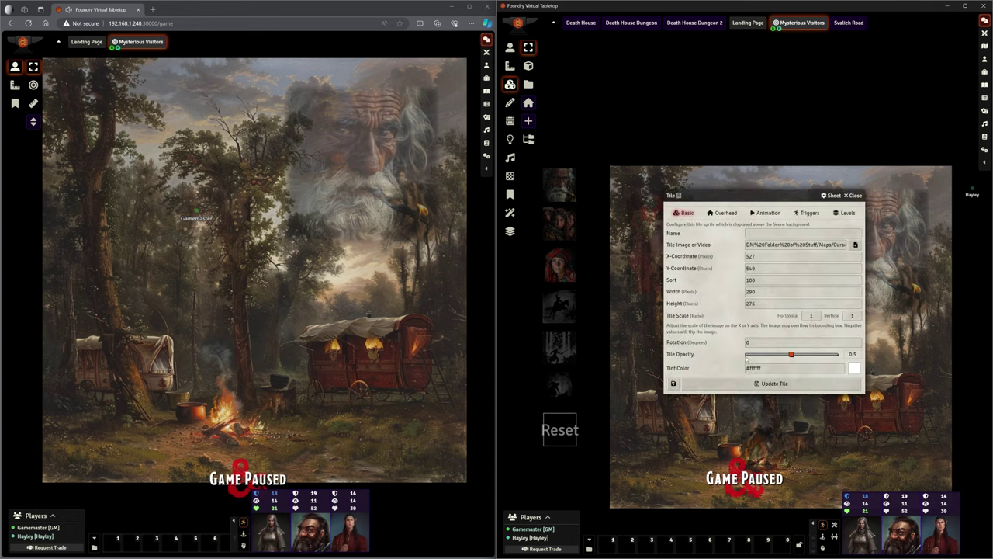
{"action": "left_click_drag", "start_coordinate": [792, 353], "coordinate": [837, 355]}
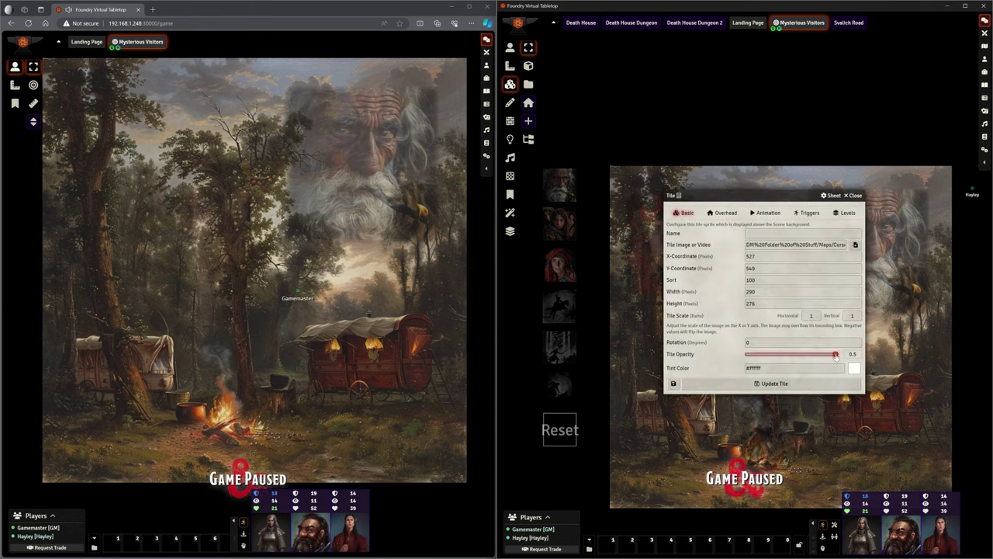
{"action": "left_click", "coordinate": [805, 387]}
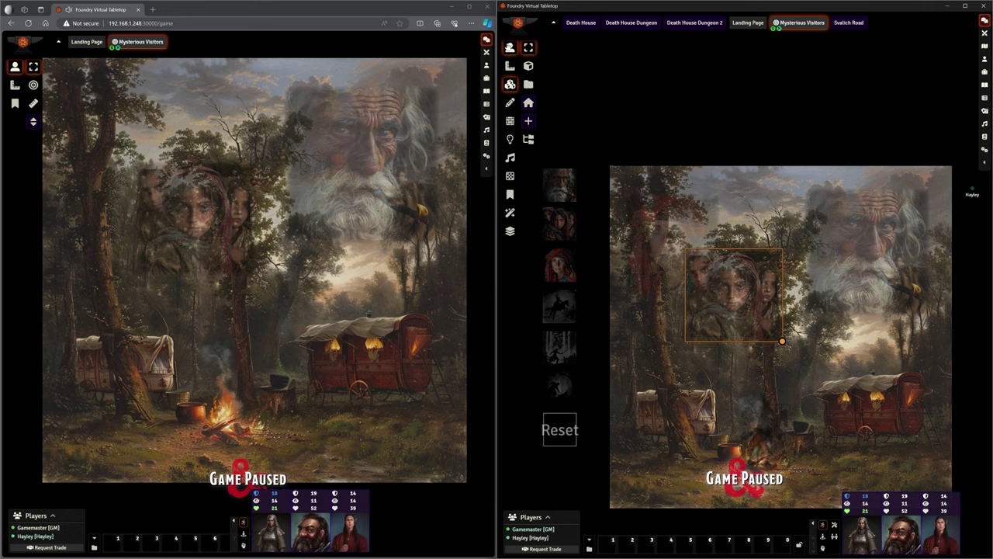
In Token controls, toggle the children portrait off, on and off again.
{"action": "left_click", "coordinate": [510, 49]}
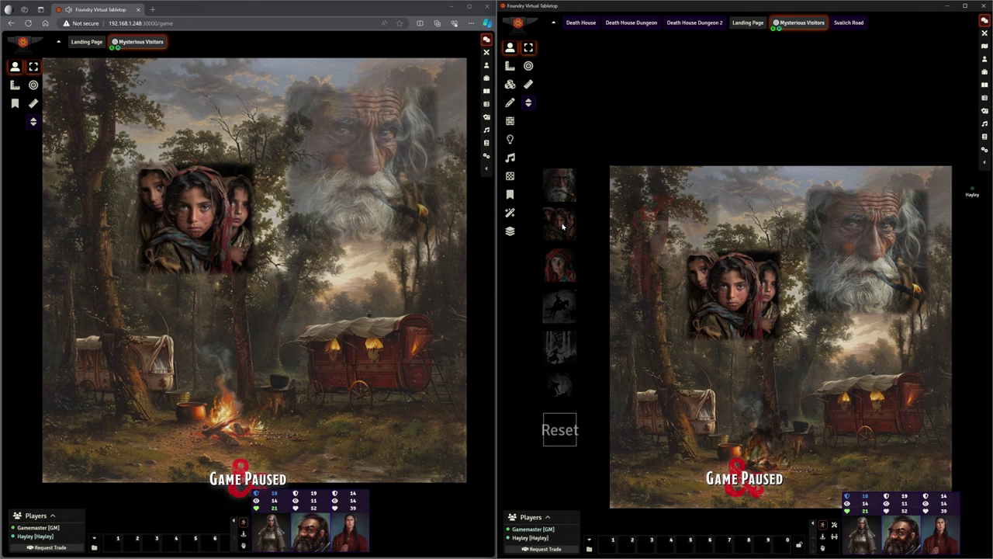
{"action": "left_click", "coordinate": [563, 225]}
{"action": "left_click", "coordinate": [563, 226]}
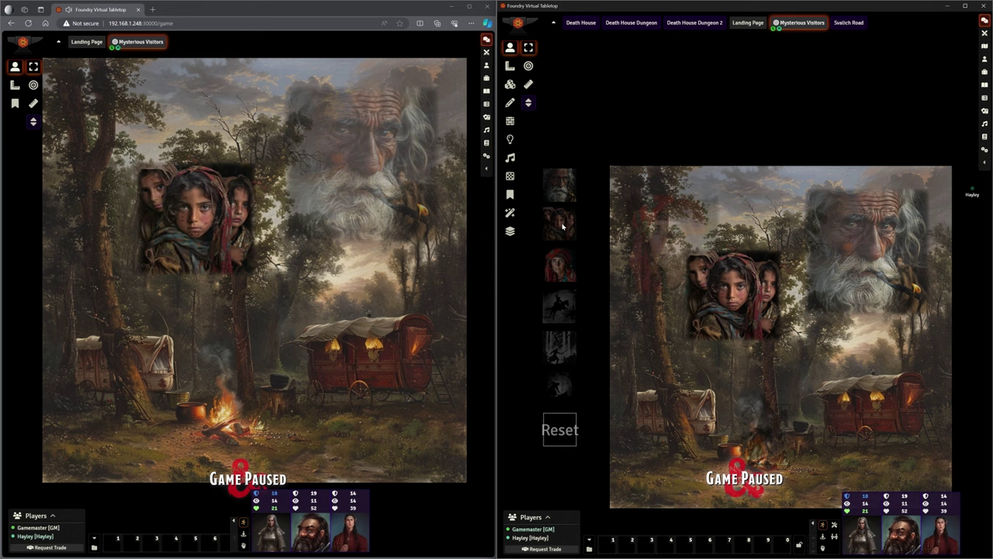
{"action": "left_click", "coordinate": [563, 225]}
Toggle the old man and children portraits, then reset the scene to the forest camp.
{"action": "left_click", "coordinate": [557, 200]}
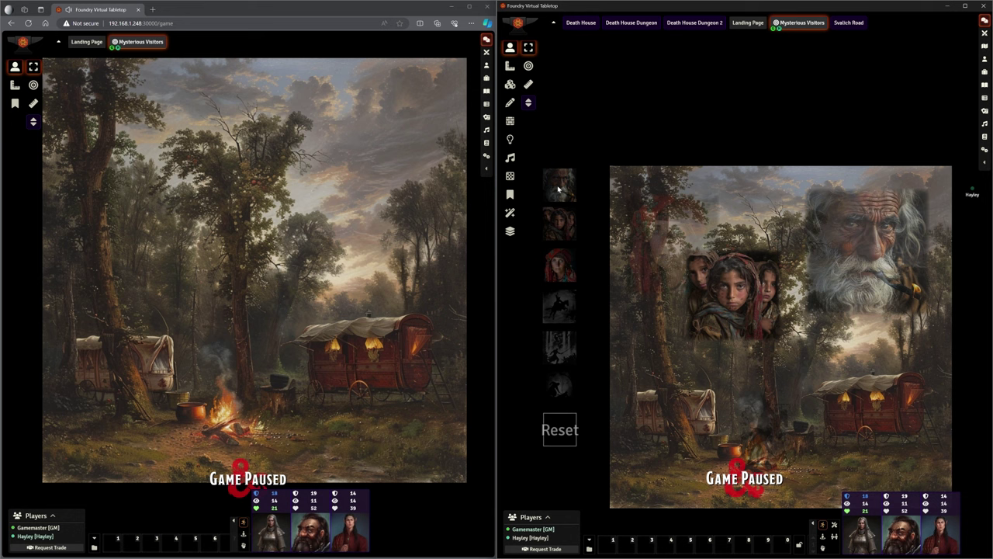
{"action": "left_click", "coordinate": [558, 188]}
{"action": "left_click", "coordinate": [560, 231]}
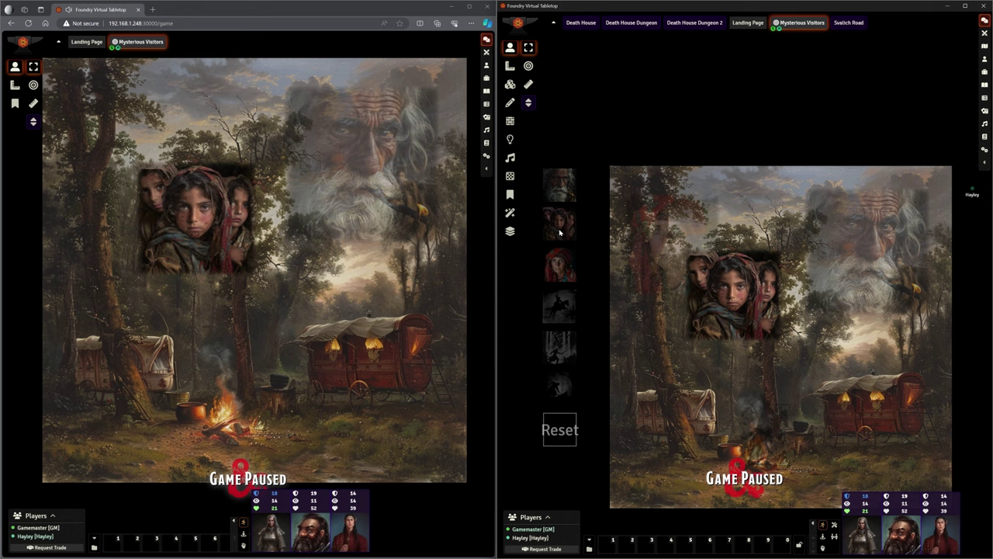
{"action": "left_click", "coordinate": [560, 231]}
{"action": "left_click", "coordinate": [558, 225]}
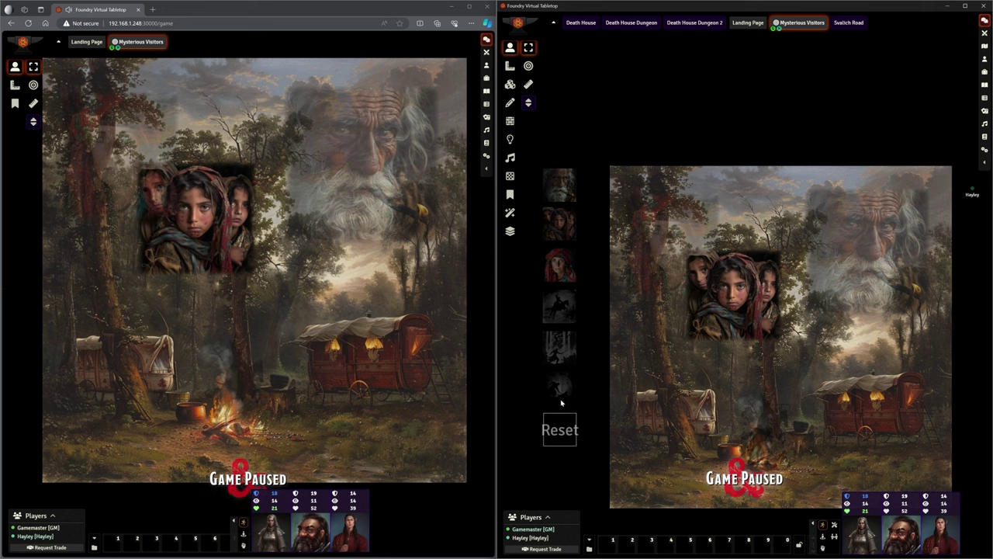
{"action": "left_click", "coordinate": [557, 432]}
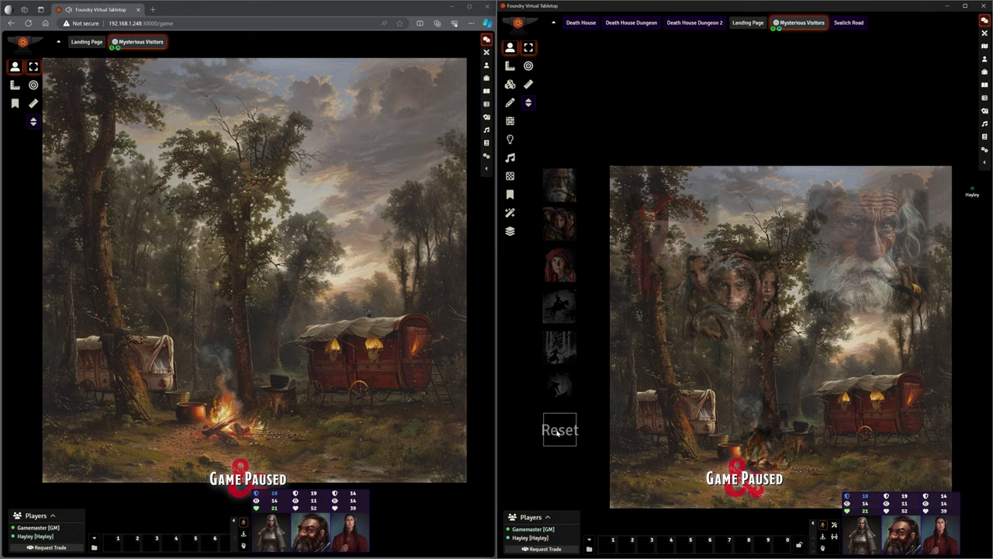
Activate the Svalich Road scene from the Scenes directory's context menu.
{"action": "left_click", "coordinate": [985, 47]}
{"action": "right_click", "coordinate": [755, 210]}
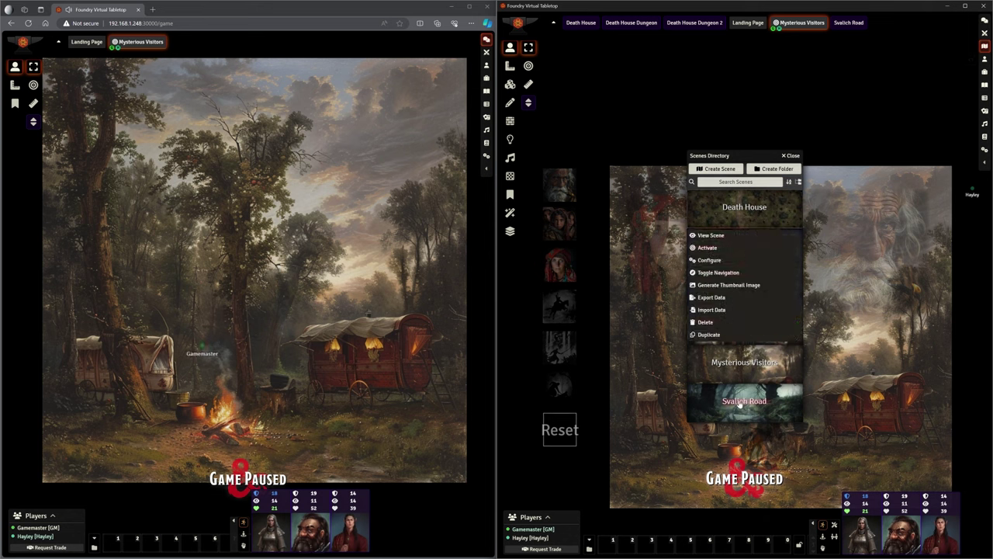
{"action": "right_click", "coordinate": [718, 247]}
{"action": "left_click", "coordinate": [716, 290]}
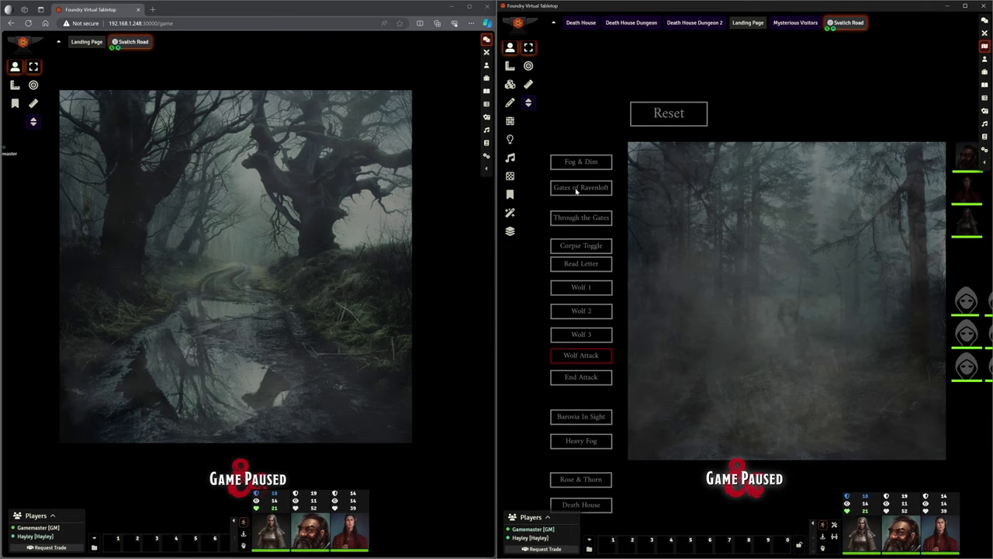
Trigger the Gates of Ravenloft image, heavy fog, and Corpse Toggle tiles.
{"action": "left_click", "coordinate": [576, 189]}
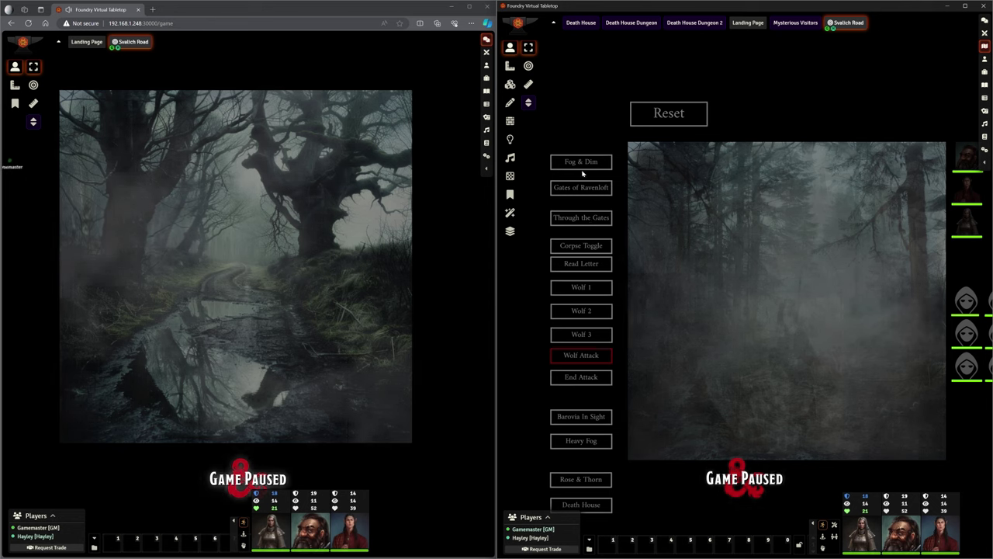
{"action": "left_click", "coordinate": [584, 165]}
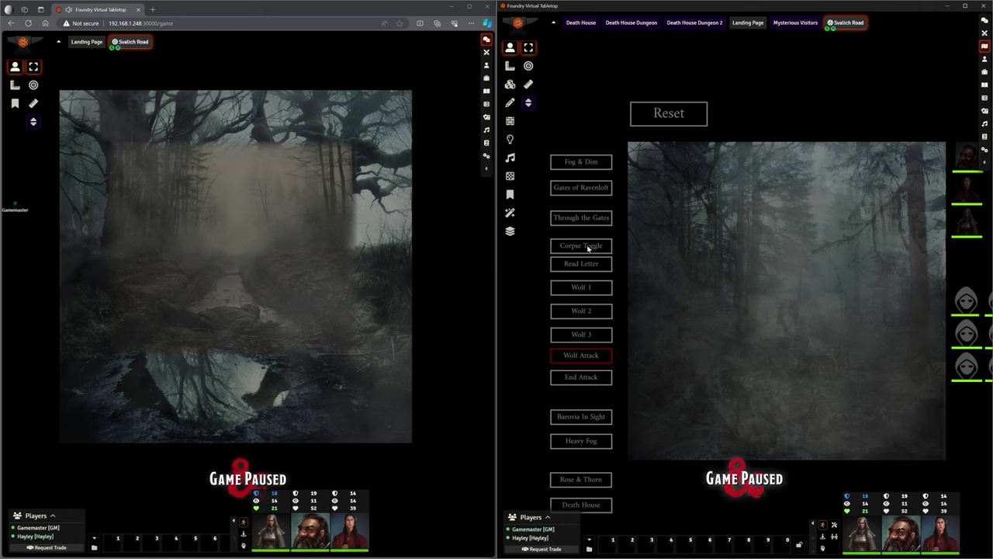
{"action": "left_click", "coordinate": [588, 246]}
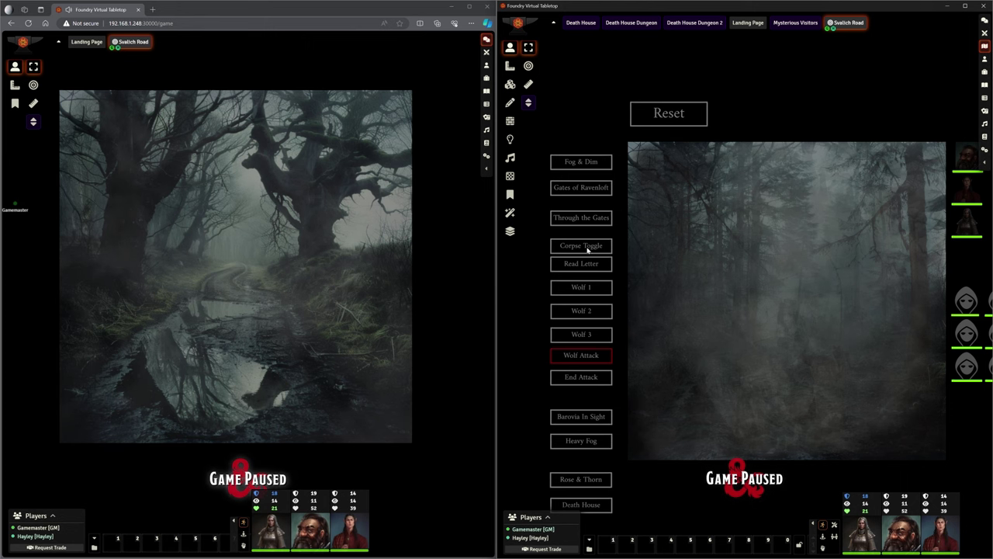
Read the letter in the Party Journal, close it in both views, and start Wolf Attack.
{"action": "left_click", "coordinate": [581, 264]}
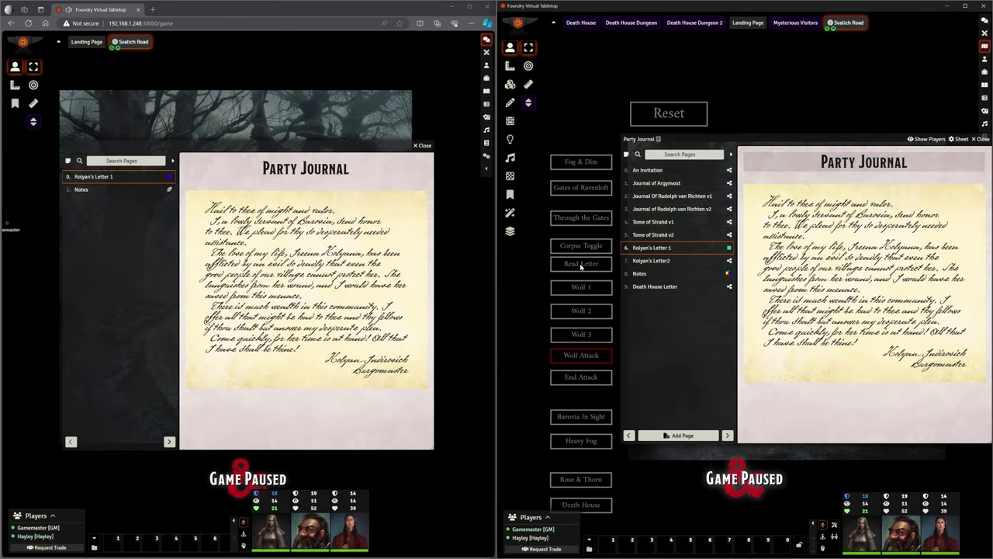
{"action": "left_click", "coordinate": [425, 146]}
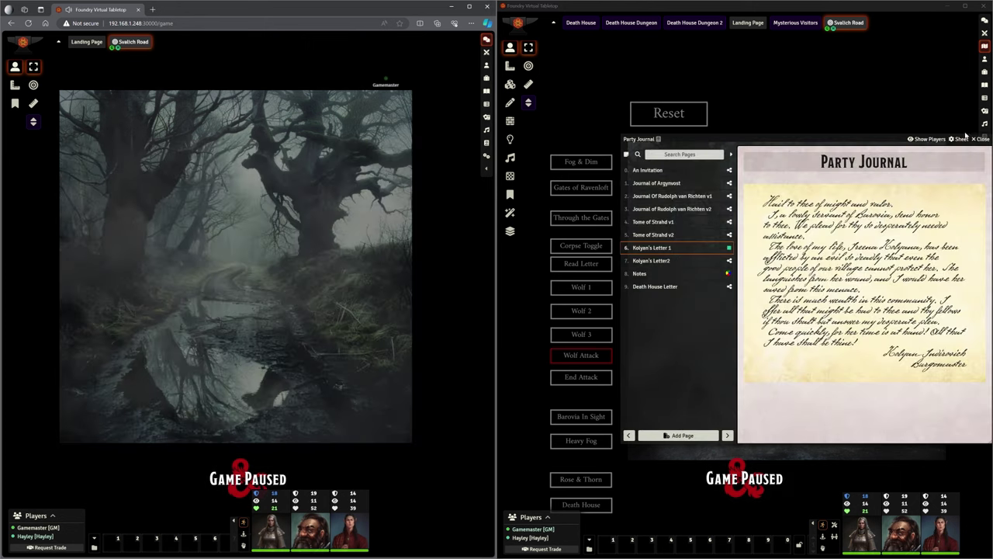
{"action": "left_click", "coordinate": [980, 139]}
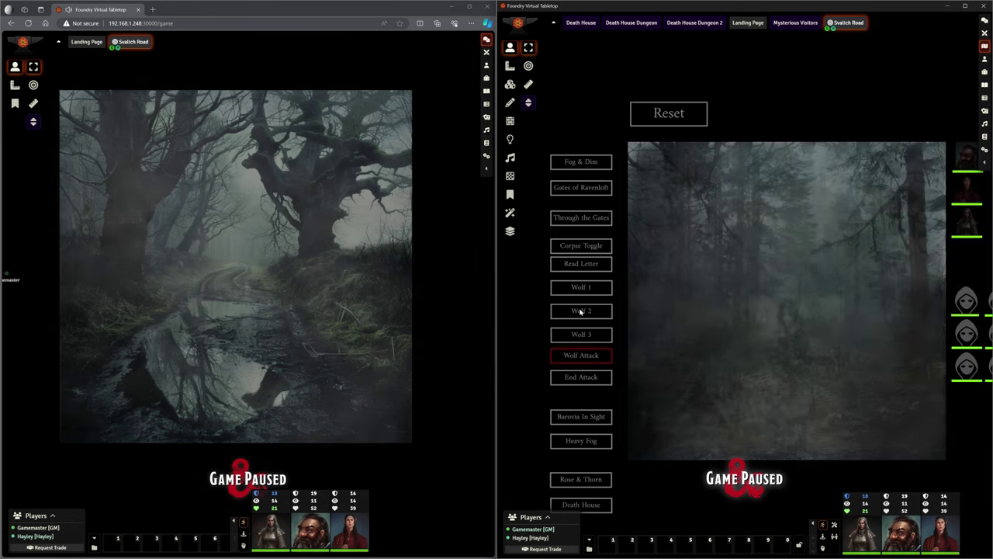
{"action": "left_click", "coordinate": [580, 355]}
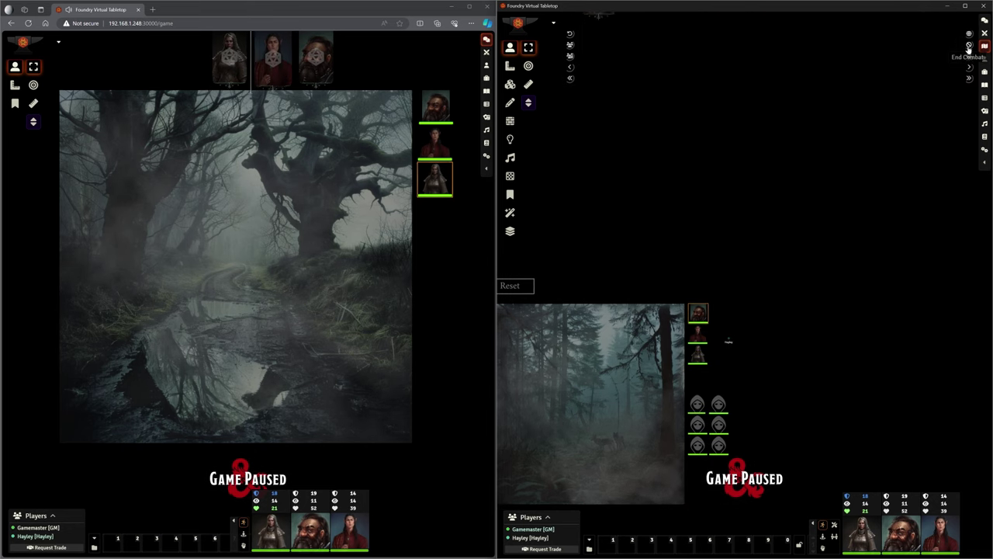
End the wolf combat, trigger the Heavy Fog/Barovia In Sight tile, and show the Scenes list.
{"action": "left_click", "coordinate": [968, 48]}
{"action": "left_click", "coordinate": [675, 298]}
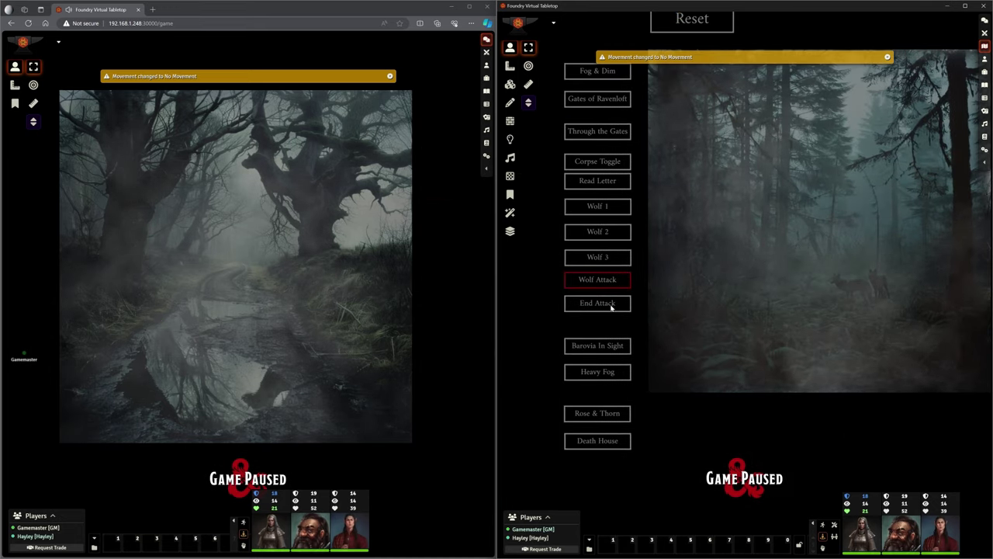
{"action": "left_click", "coordinate": [598, 346]}
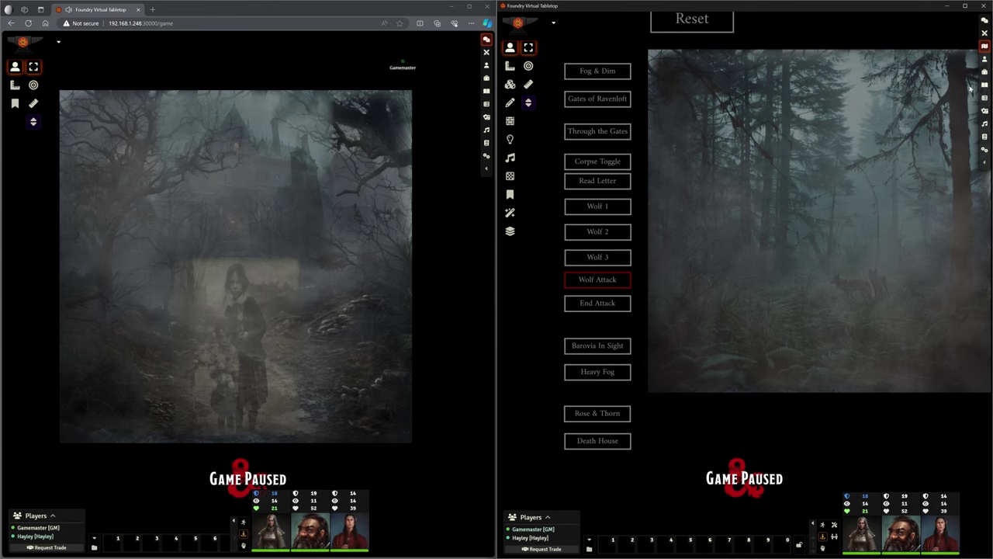
{"action": "left_click", "coordinate": [984, 162]}
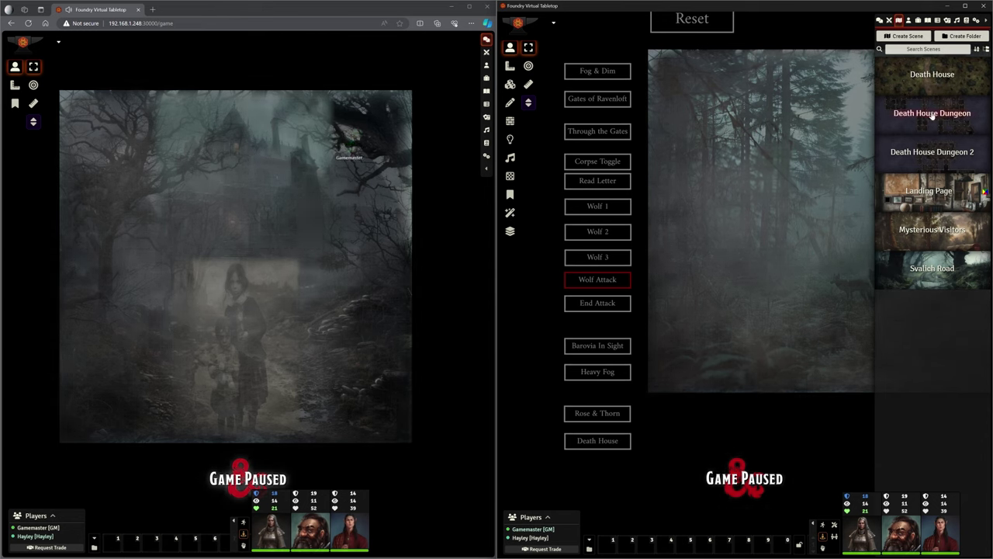
Activate Death House for all players and open its Levels tool.
{"action": "right_click", "coordinate": [937, 103]}
{"action": "left_click", "coordinate": [899, 115]}
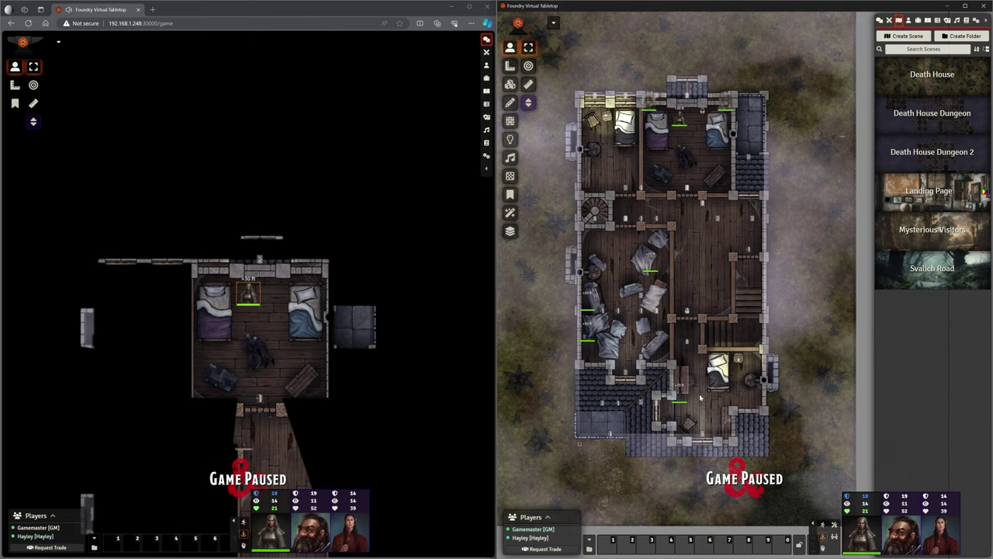
{"action": "left_click", "coordinate": [509, 84]}
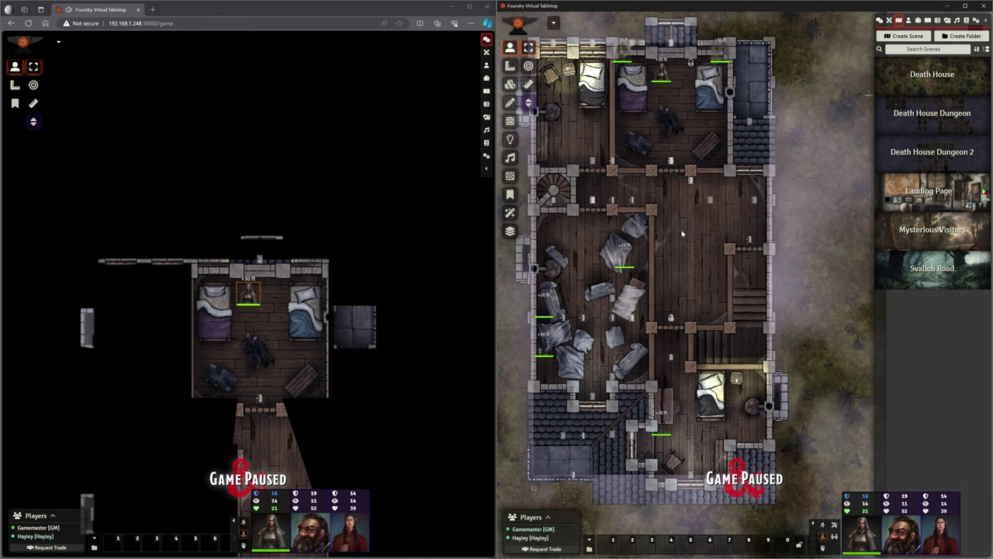
Show Death House's Ground Floor and briefly open and close Particle Effects Management.
{"action": "left_click", "coordinate": [809, 31]}
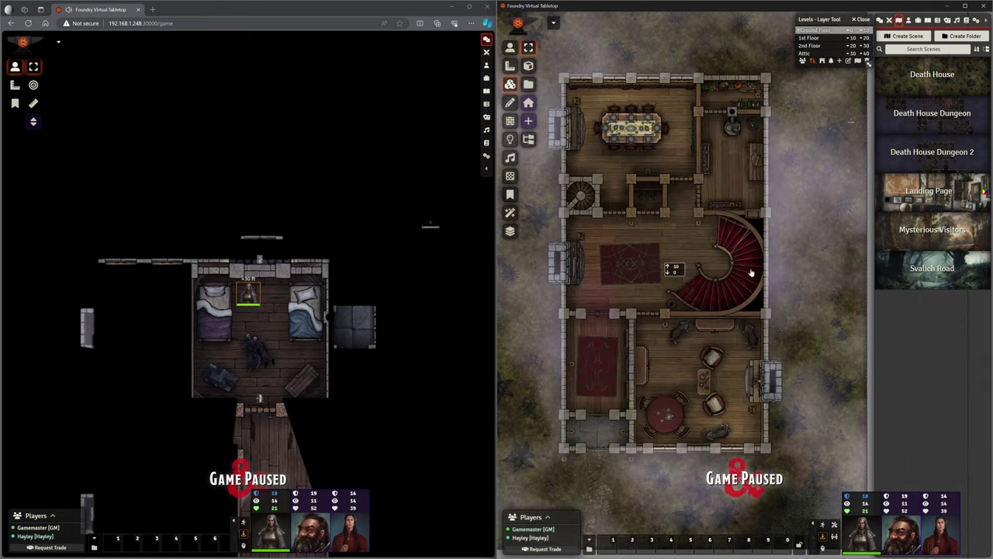
{"action": "scroll", "coordinate": [683, 227], "scroll_direction": "down", "scroll_amount": 3}
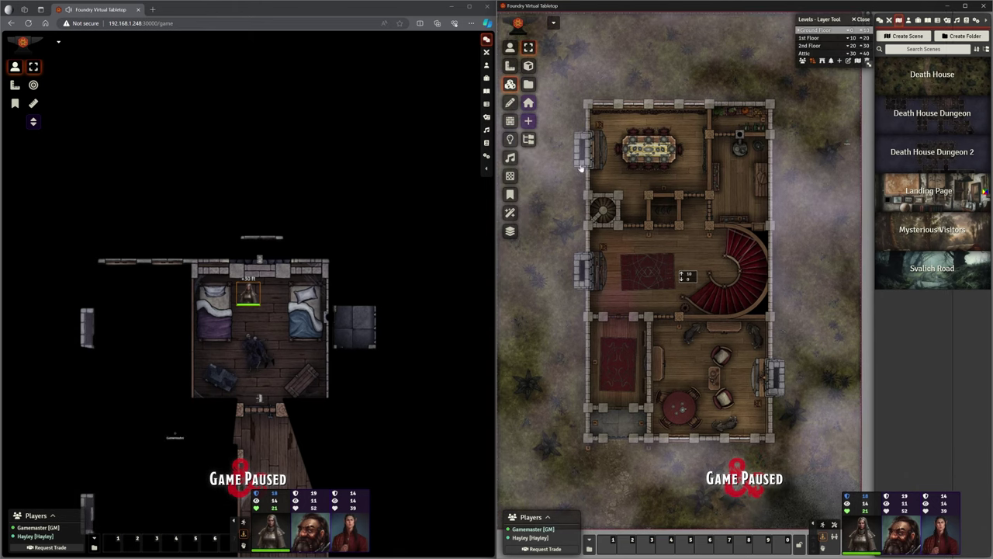
{"action": "left_click", "coordinate": [515, 217]}
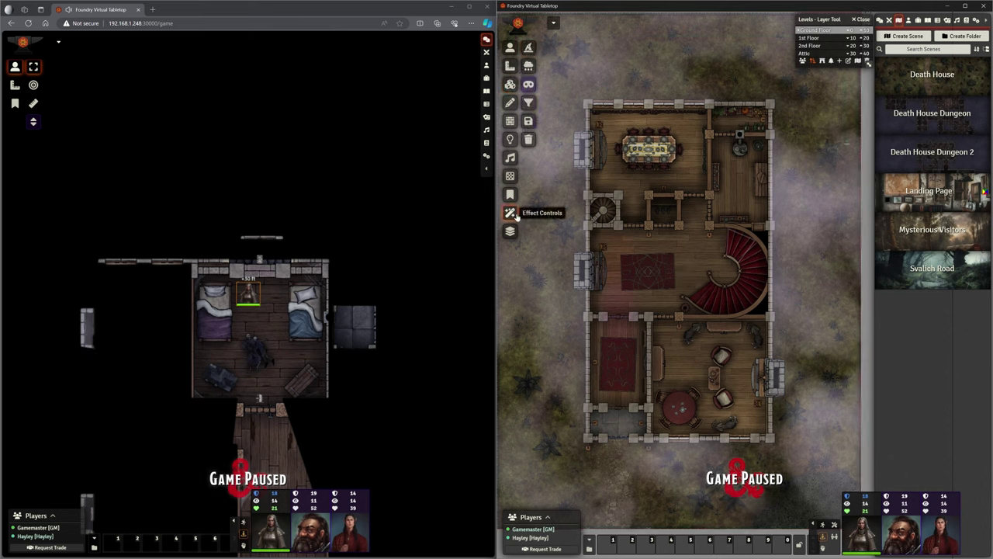
{"action": "left_click", "coordinate": [533, 70]}
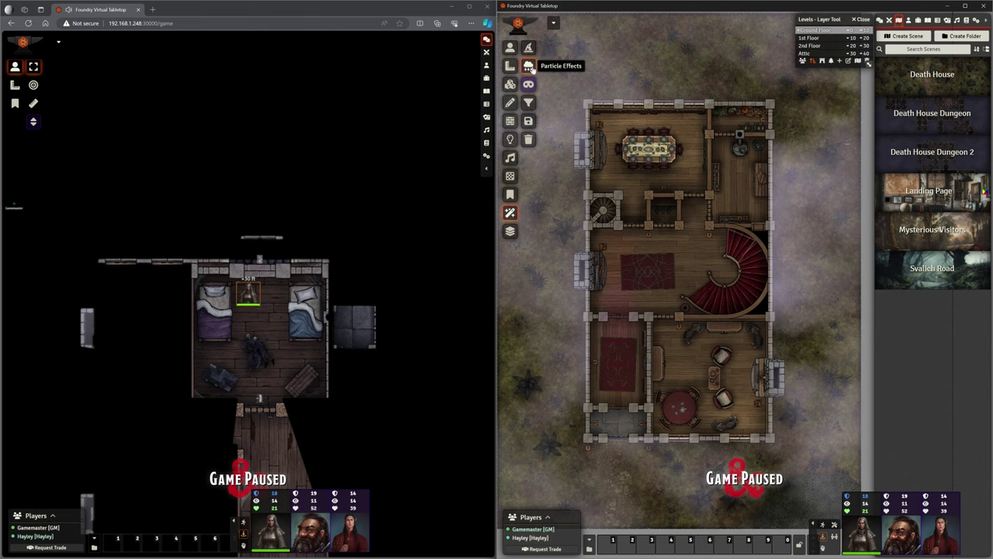
{"action": "left_click", "coordinate": [793, 202]}
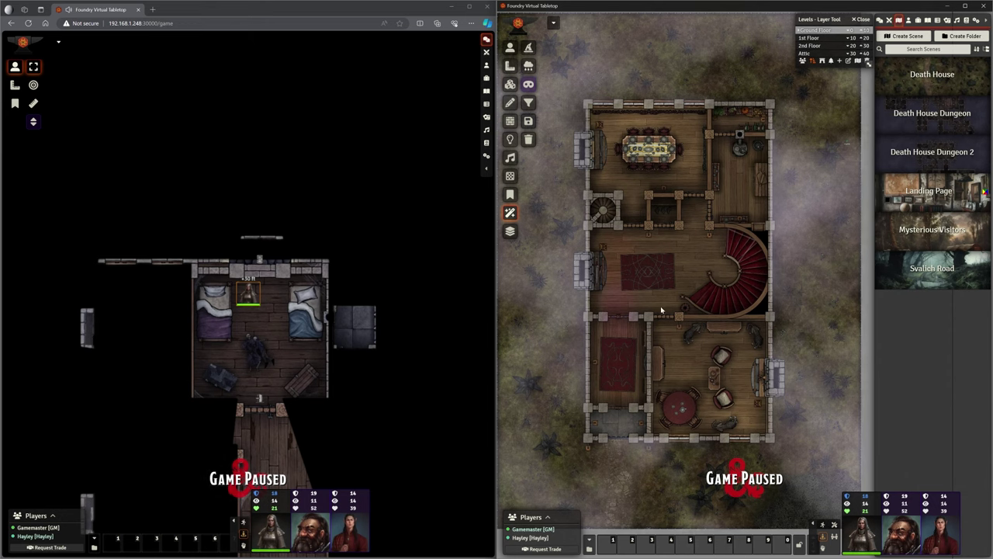
{"action": "scroll", "coordinate": [665, 311], "scroll_direction": "up", "scroll_amount": 2}
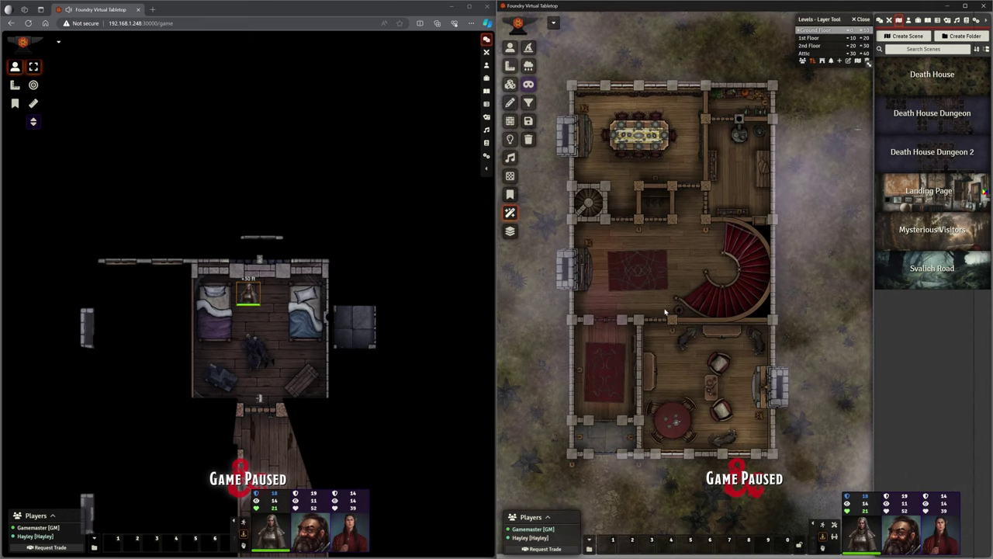
Check the Inside region's Behaviors for Suppress Weather, move the legend, then return to Token controls.
{"action": "left_click", "coordinate": [510, 176]}
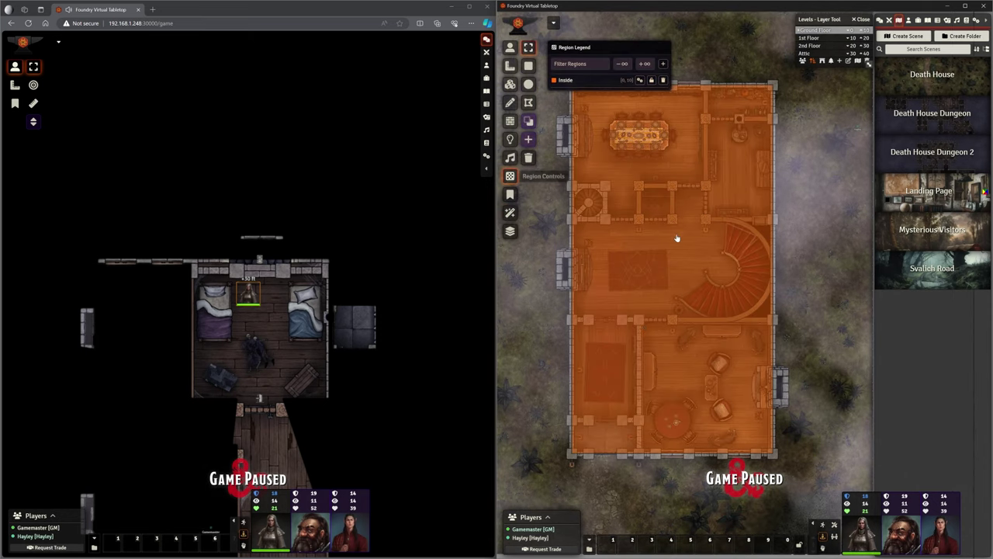
{"action": "left_click", "coordinate": [640, 80]}
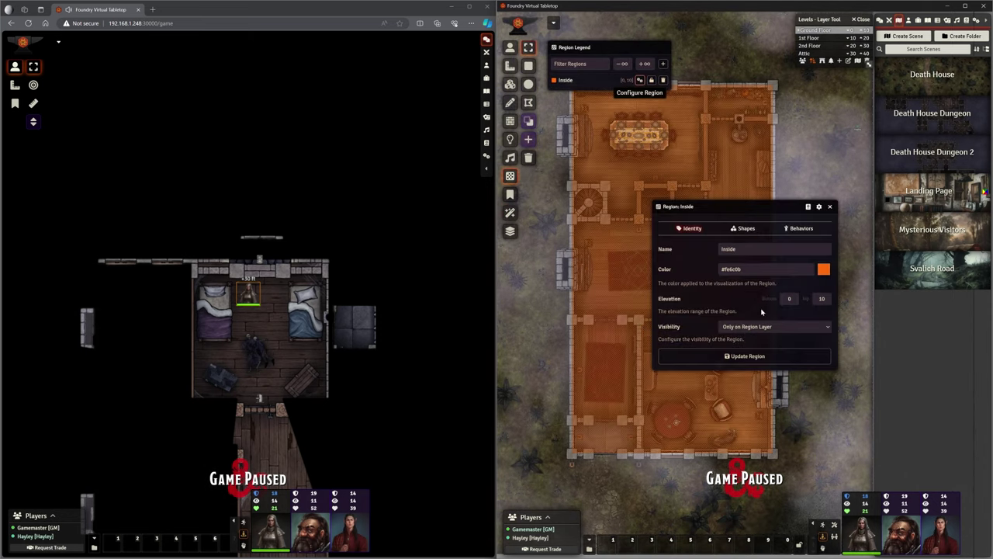
{"action": "left_click", "coordinate": [801, 228]}
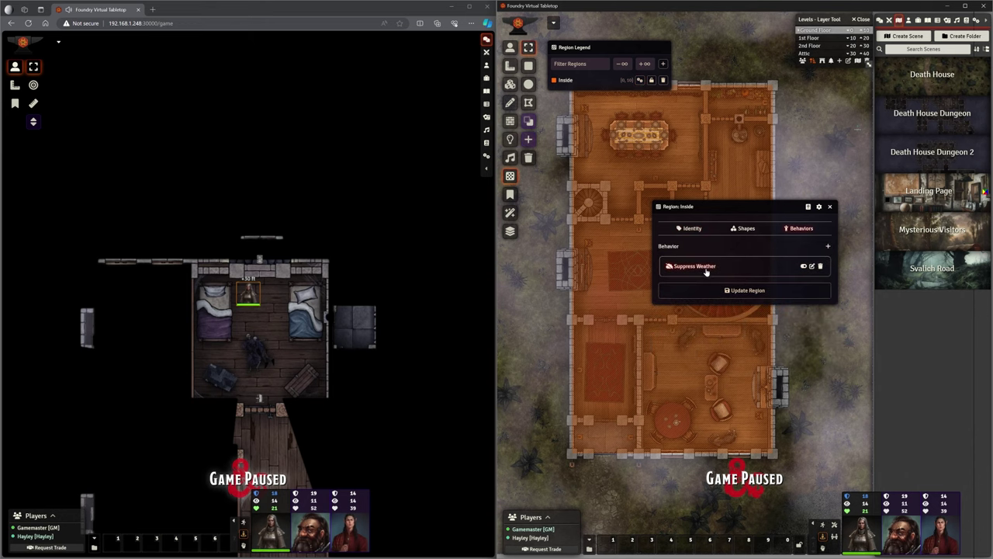
{"action": "left_click", "coordinate": [830, 208]}
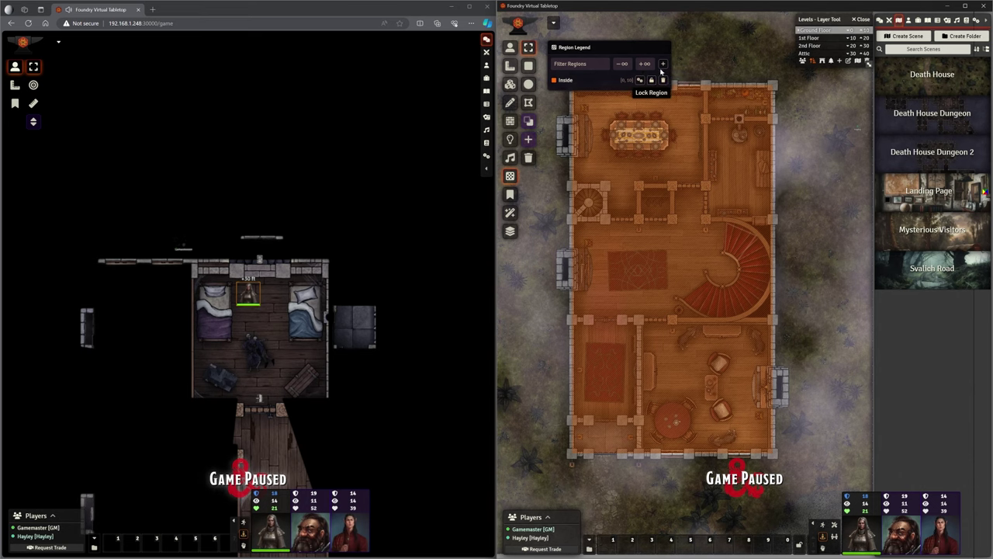
{"action": "left_click_drag", "start_coordinate": [660, 47], "coordinate": [760, 219]}
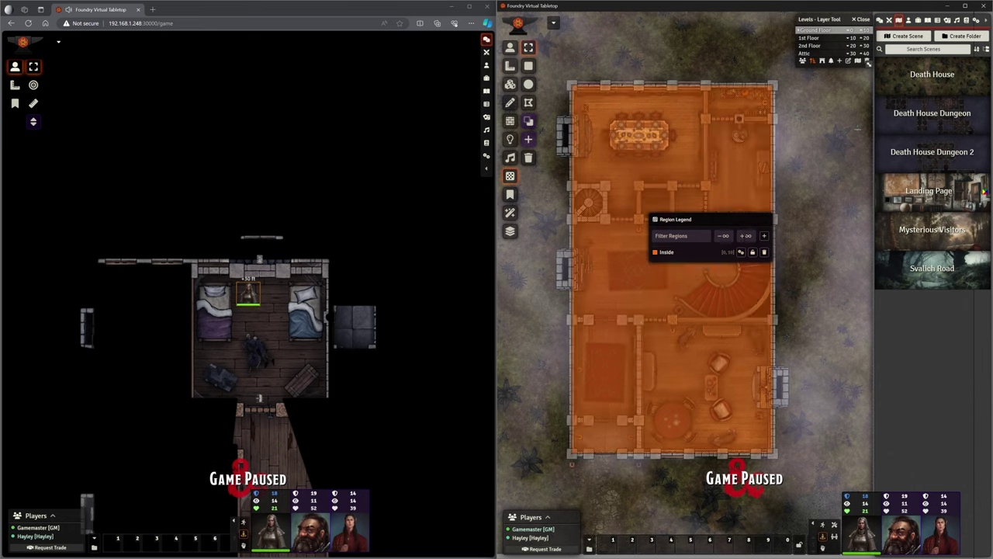
{"action": "left_click_drag", "start_coordinate": [675, 220], "coordinate": [600, 149]}
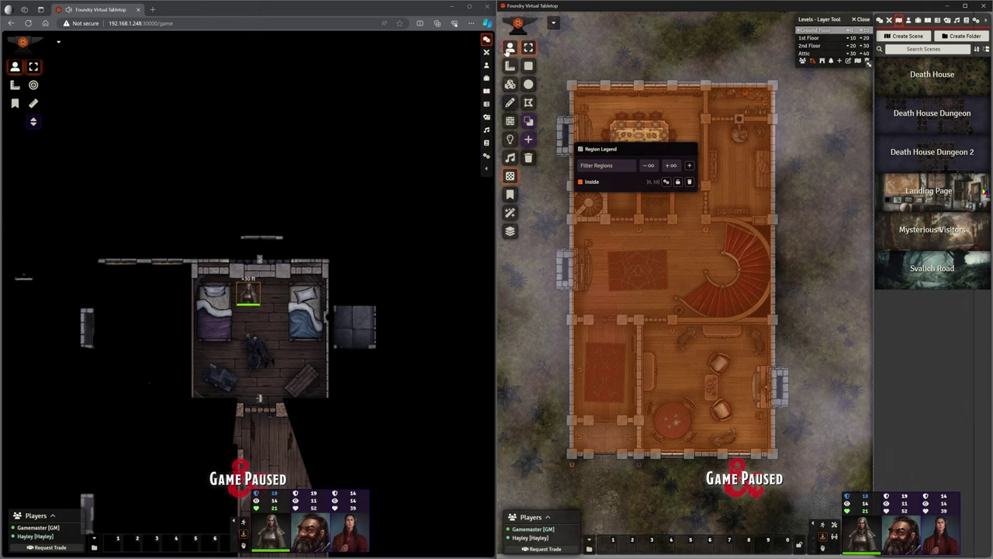
{"action": "left_click", "coordinate": [510, 47]}
Switch the Levels view from the 1st floor to the 2nd Floor of Death House.
{"action": "scroll", "coordinate": [585, 316], "scroll_direction": "down", "scroll_amount": 2}
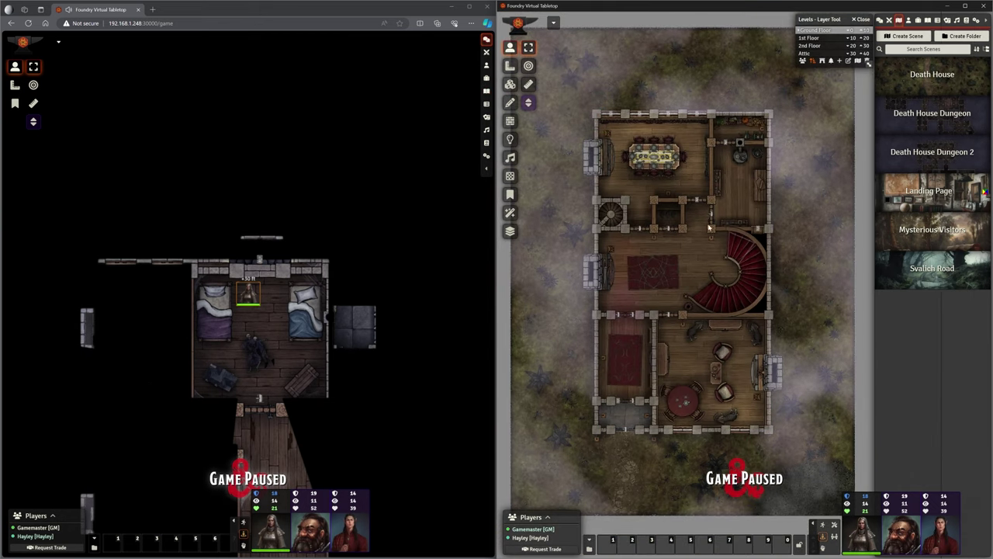
{"action": "left_click", "coordinate": [811, 38]}
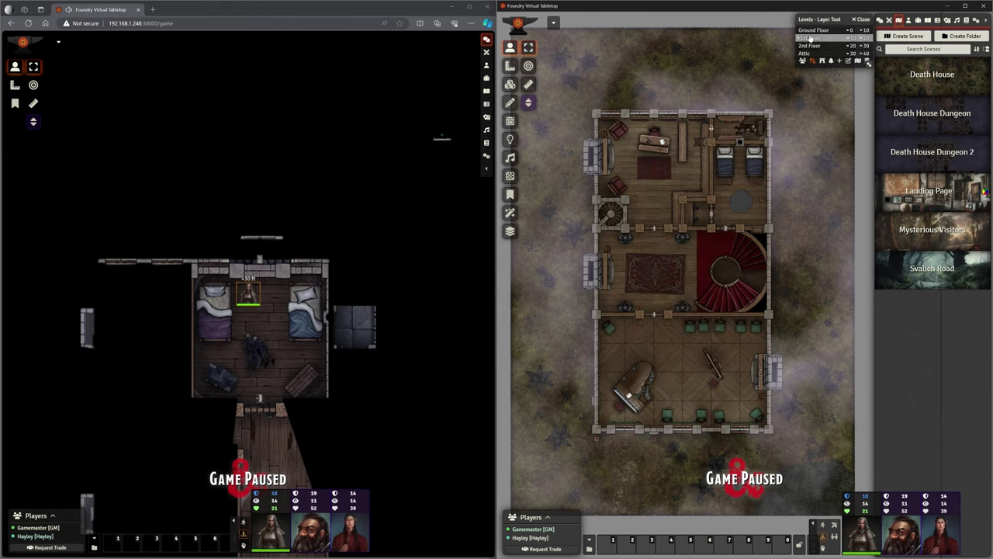
{"action": "left_click", "coordinate": [808, 46]}
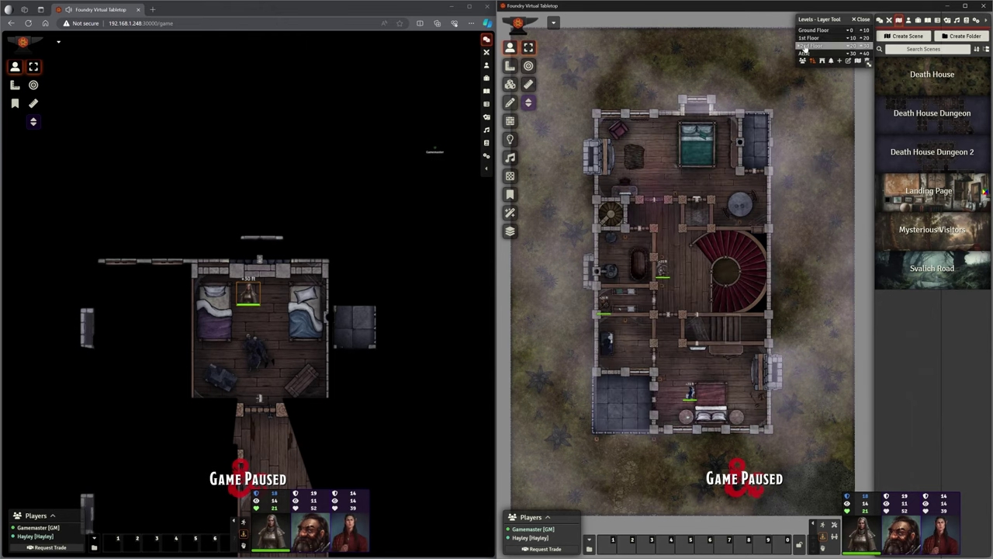
{"action": "scroll", "coordinate": [686, 297], "scroll_direction": "up", "scroll_amount": 3}
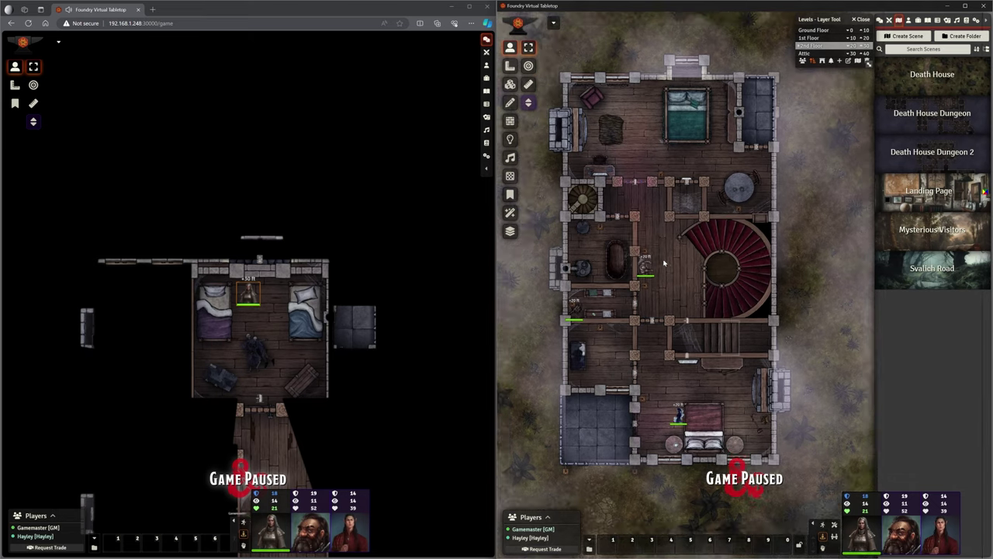
{"action": "scroll", "coordinate": [685, 297], "scroll_direction": "down", "scroll_amount": 3}
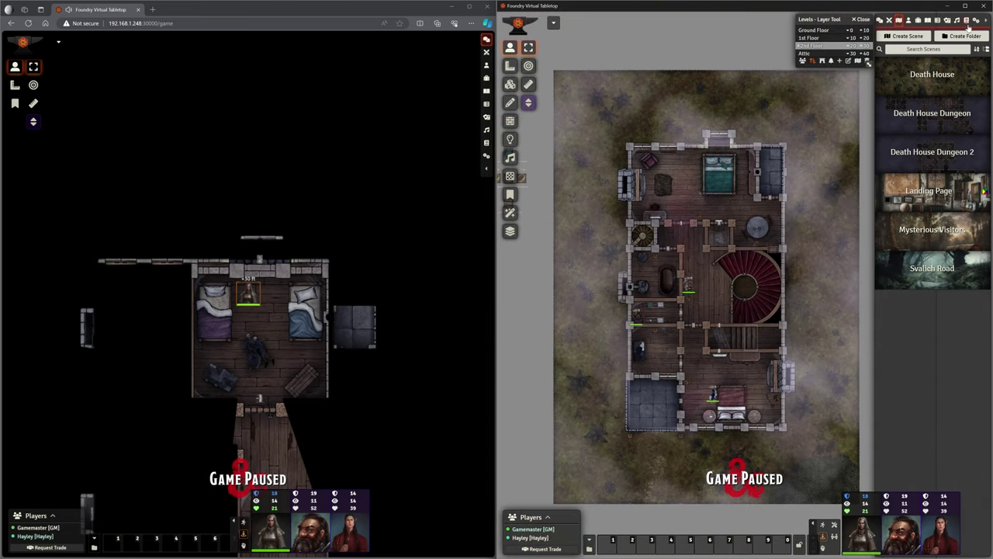
Verify the Death House scene's Ambience weather is Fog, then select the particle effects layer.
{"action": "right_click", "coordinate": [912, 87]}
{"action": "left_click", "coordinate": [896, 102]}
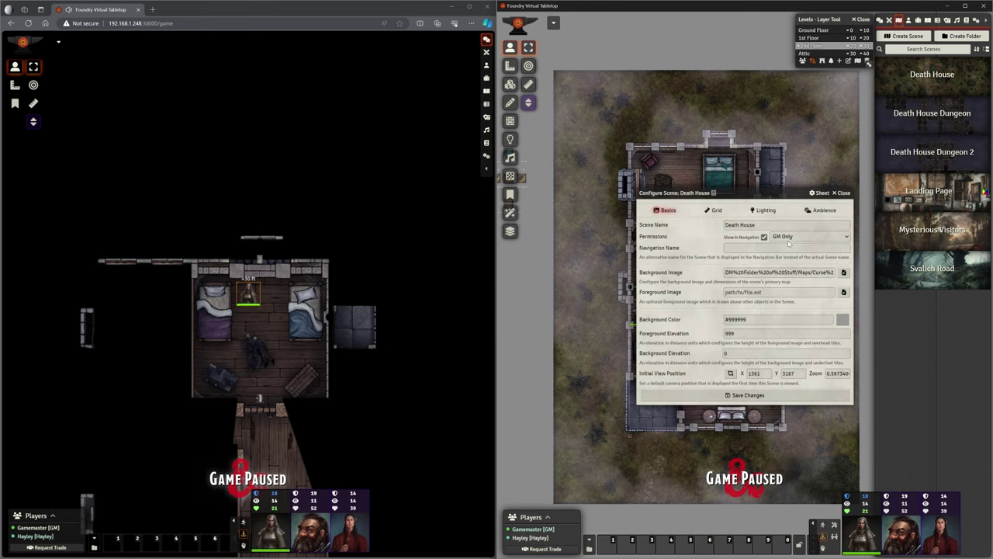
{"action": "left_click", "coordinate": [823, 209]}
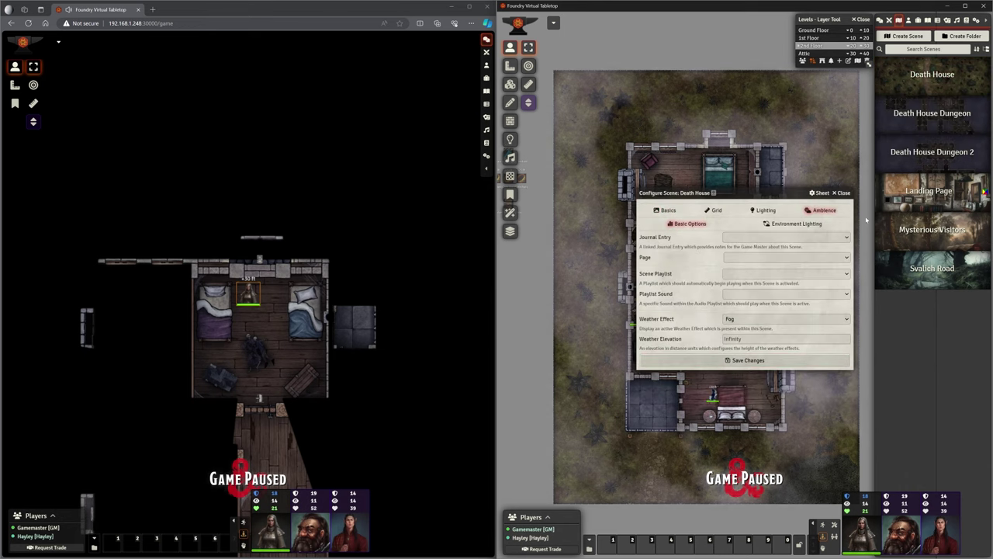
{"action": "left_click", "coordinate": [844, 193]}
{"action": "left_click", "coordinate": [510, 213]}
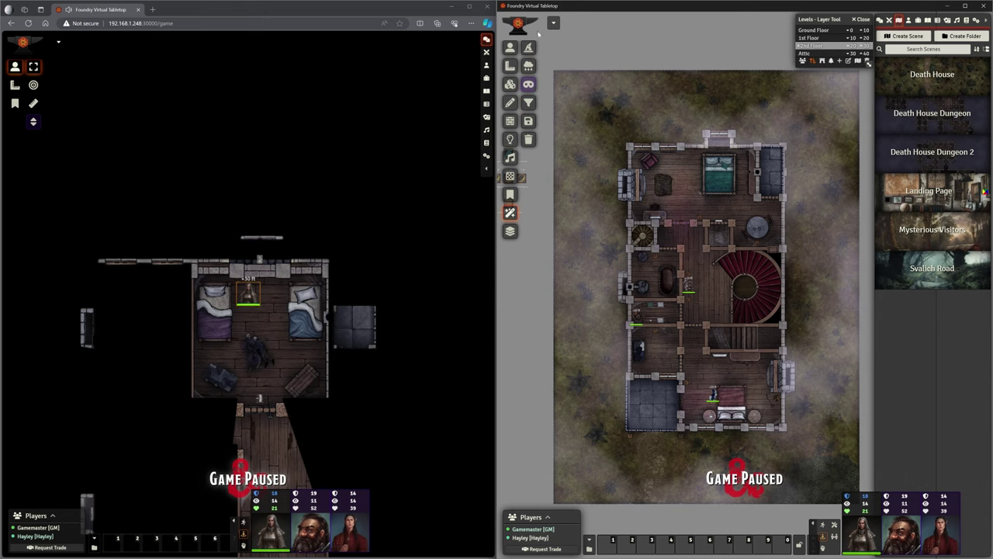
{"action": "scroll", "coordinate": [644, 257], "scroll_direction": "down", "scroll_amount": 2}
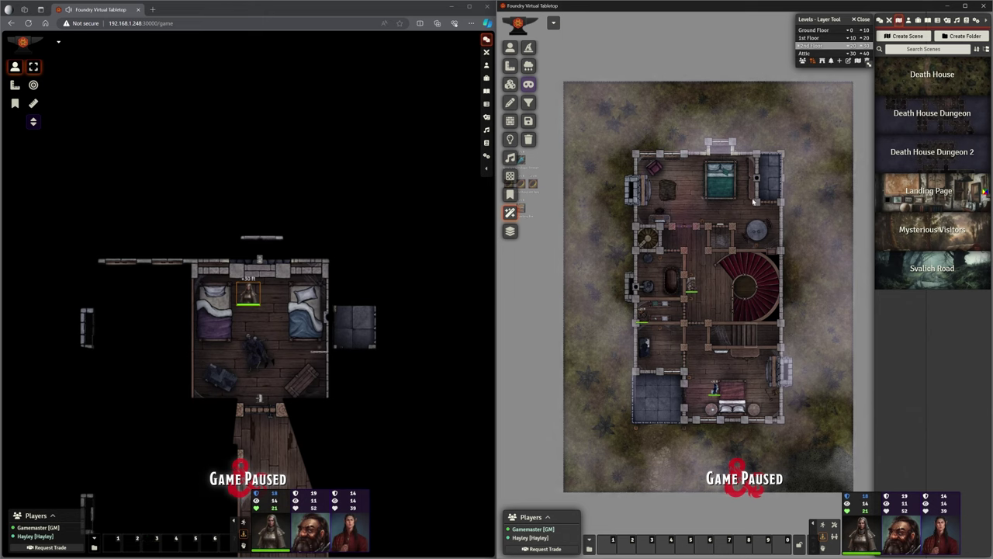
Maximize the GM browser window and close the Levels Layer Tool panel.
{"action": "left_click", "coordinate": [966, 5]}
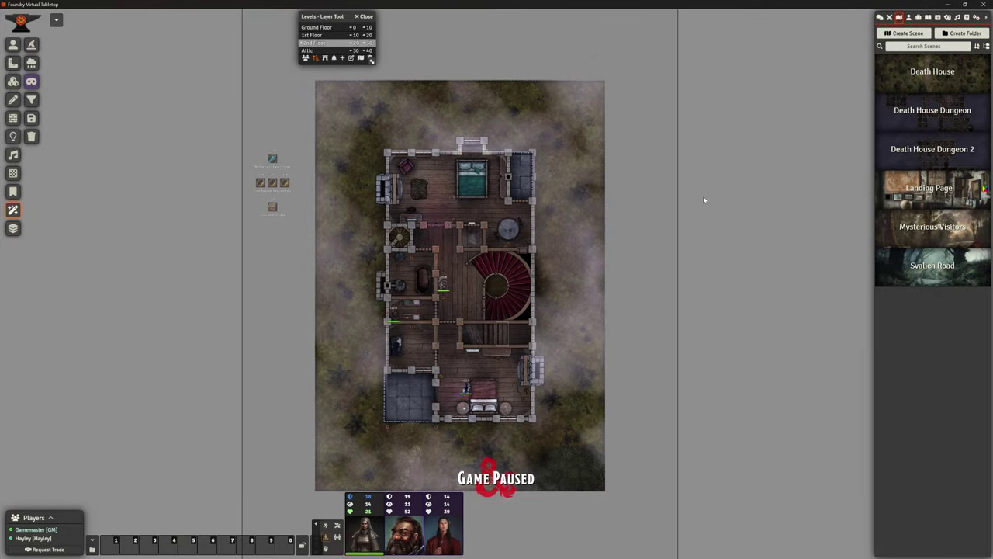
{"action": "scroll", "coordinate": [403, 53], "scroll_direction": "up", "scroll_amount": 3}
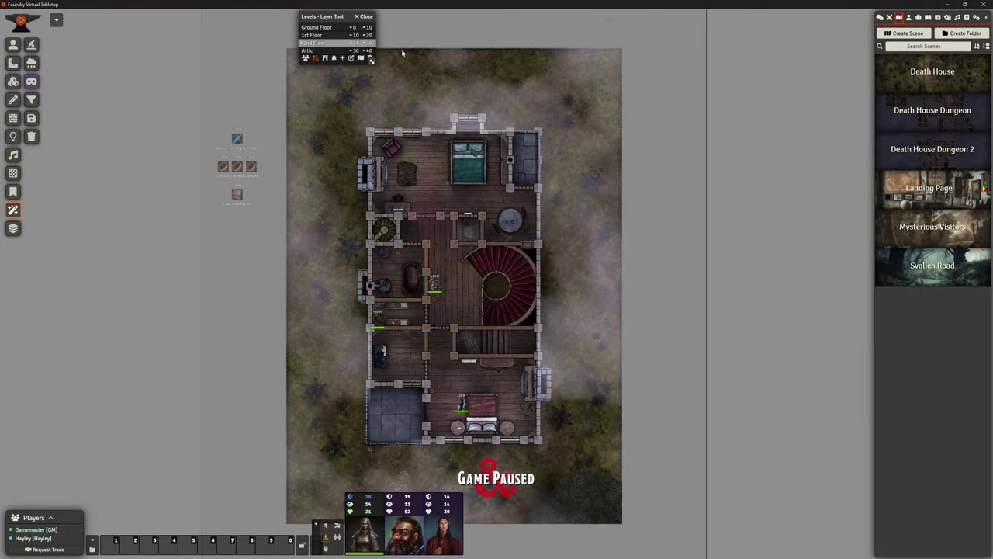
{"action": "left_click", "coordinate": [368, 18]}
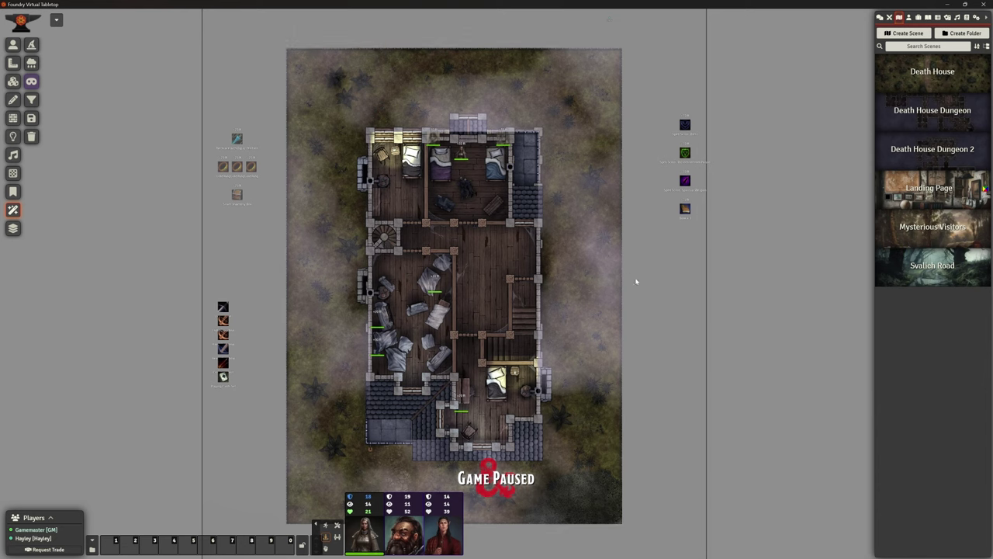